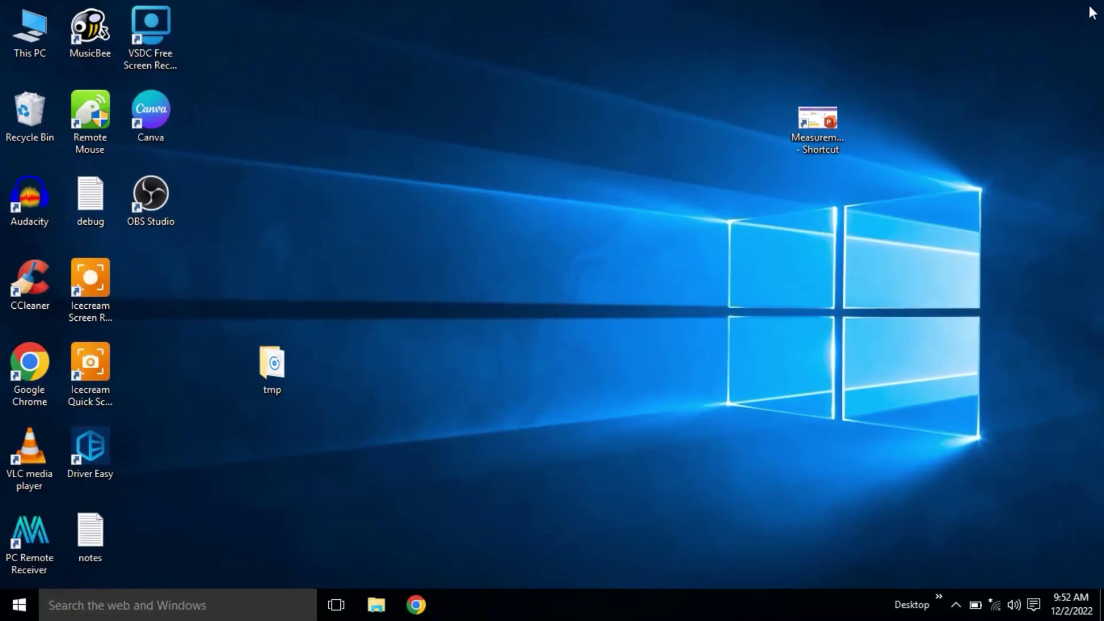
Try to launch OBS Studio from the desktop twice, refreshing the desktop before each attempt and dismissing the error dialog each time.
right_click(387, 281)
click(429, 330)
double_click(155, 209)
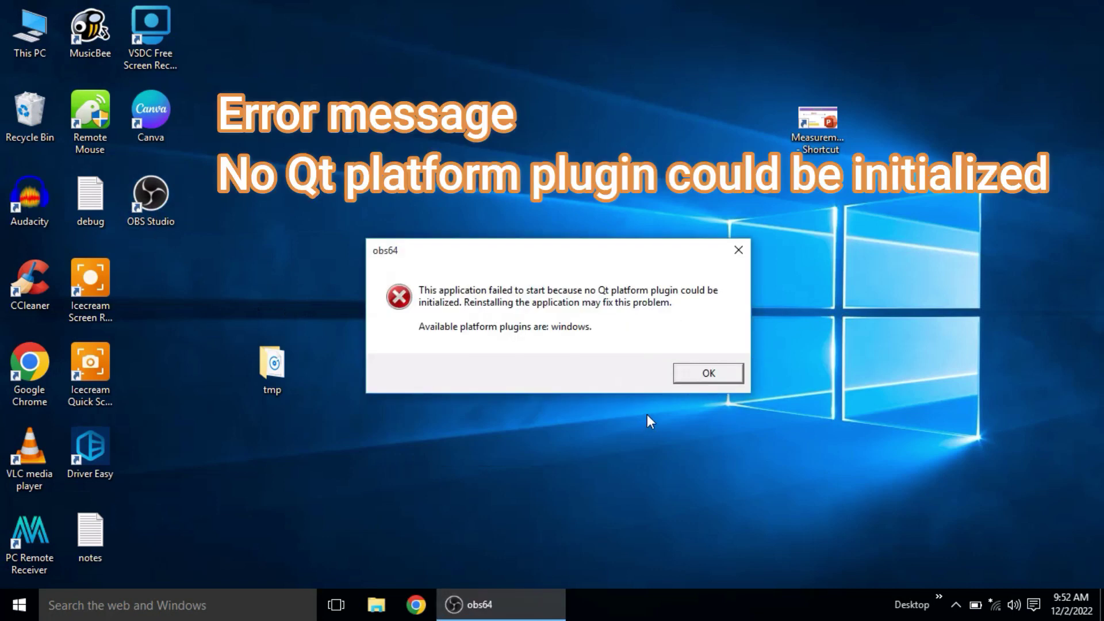
click(697, 377)
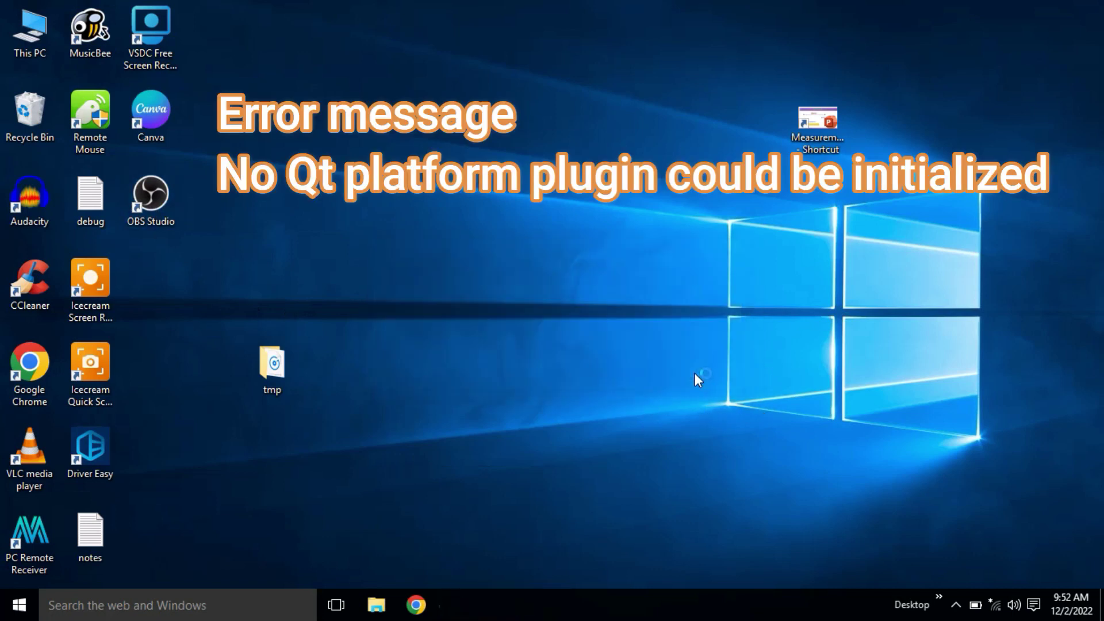
right_click(424, 288)
click(457, 332)
double_click(138, 211)
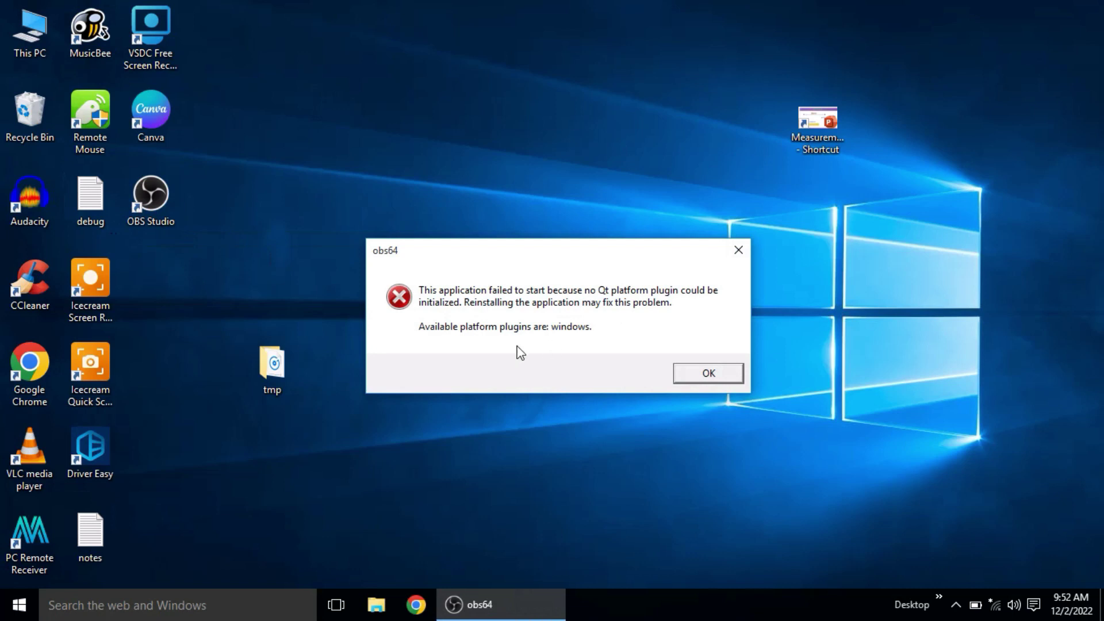
click(699, 373)
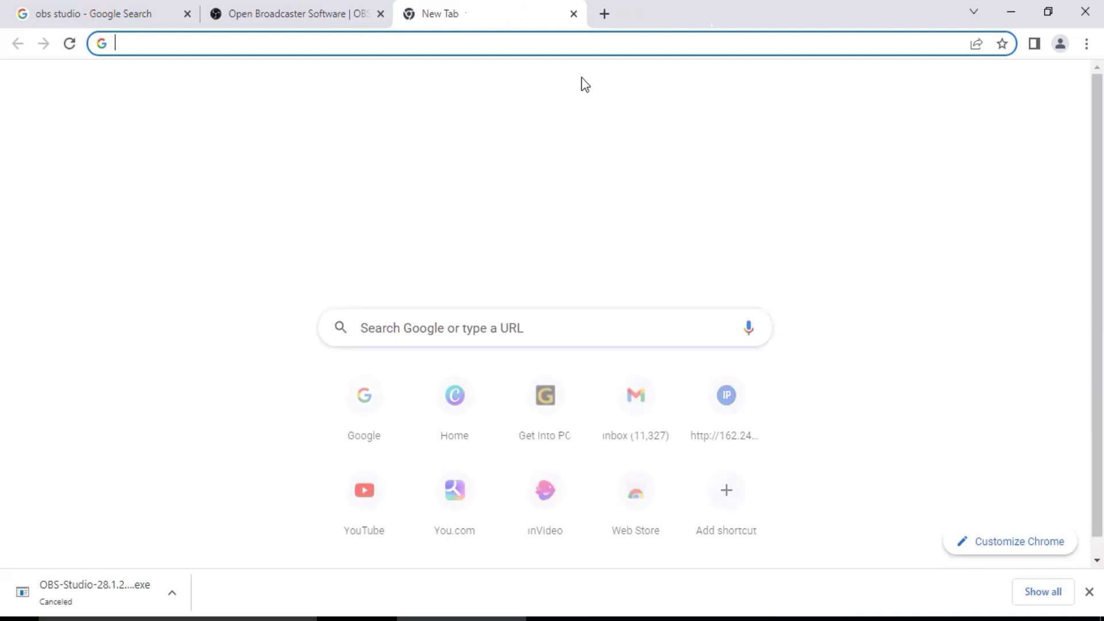
Switch to Chrome, search Google for obs studio and open the official OBS Studio website.
text(o)
key(Return)
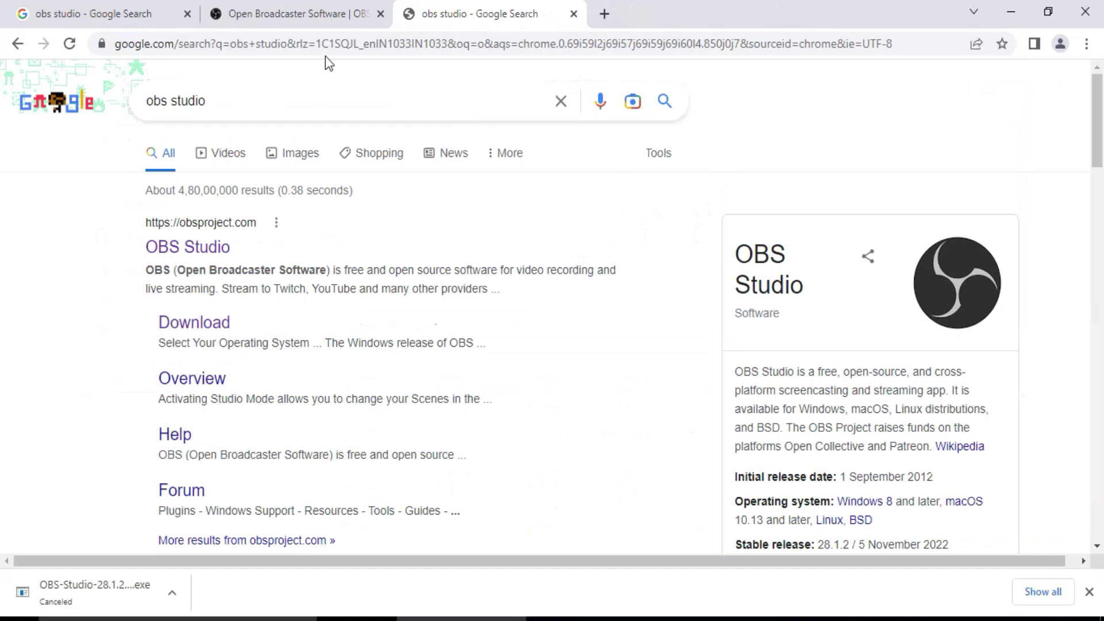
click(205, 247)
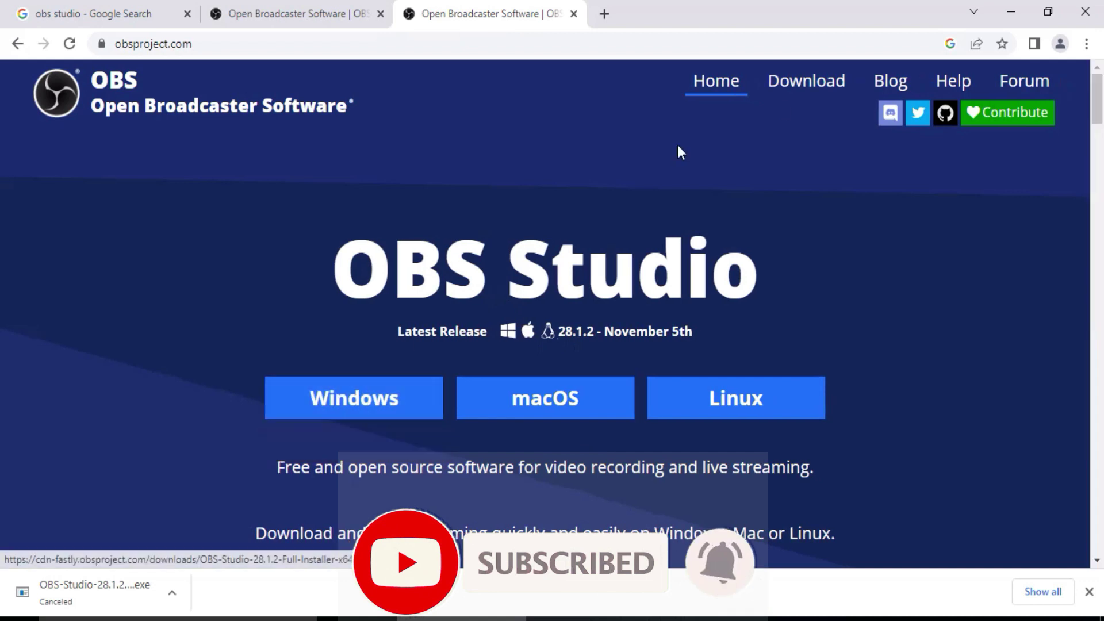
Go to the OBS Studio download page and open the previous releases on GitHub.
click(799, 93)
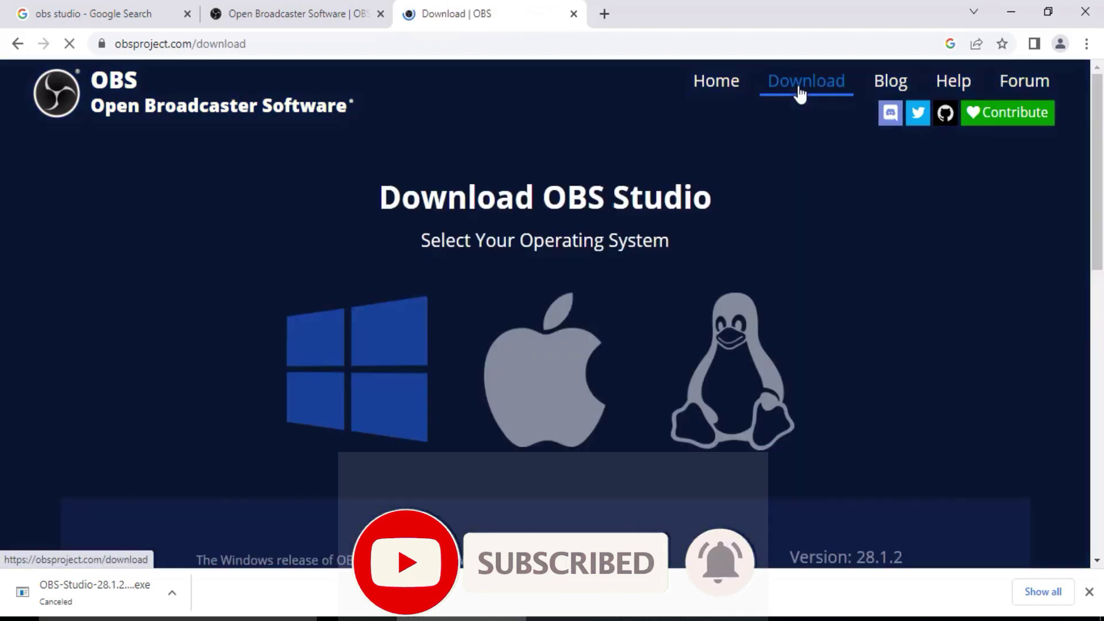
scroll(815, 287, down, 6)
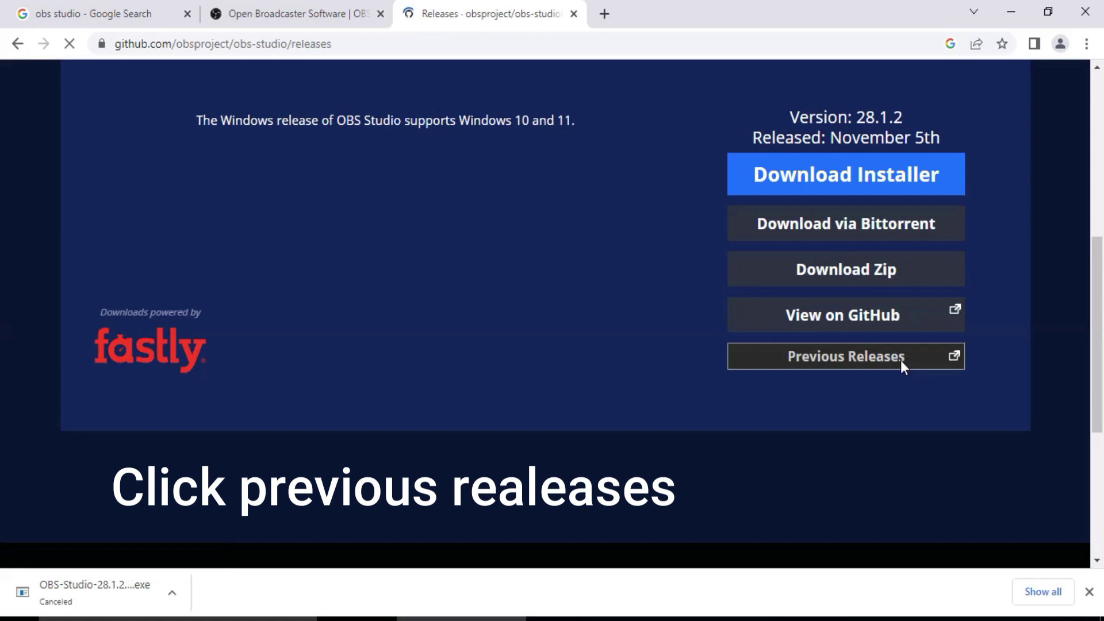
Look through the first page of GitHub releases for version 27.2.4 and continue to page 2.
scroll(900, 360, down, 10)
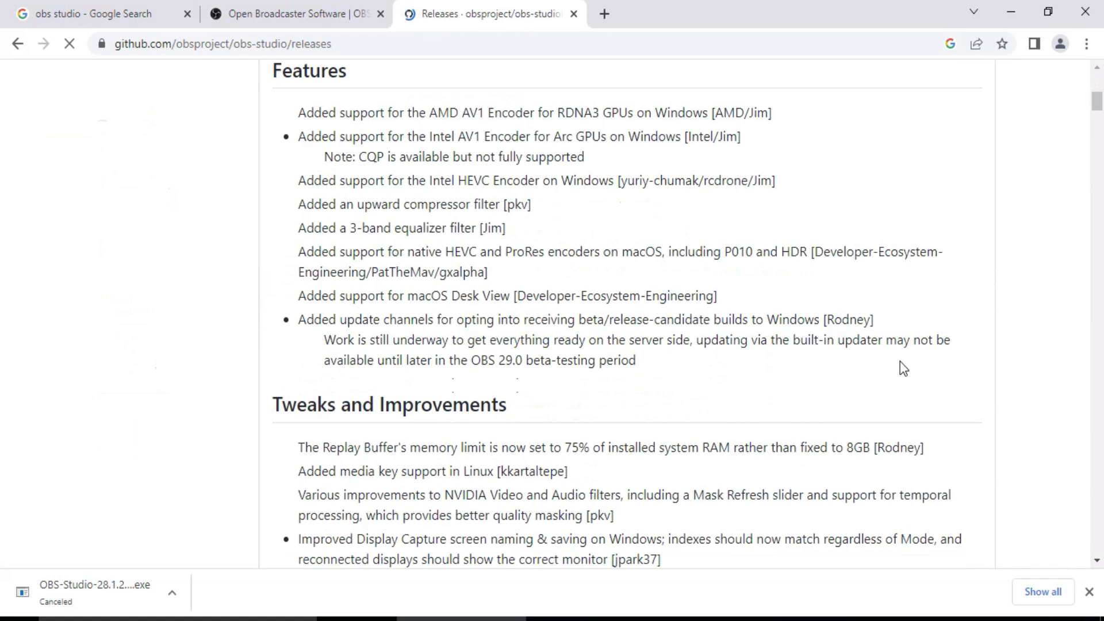
scroll(900, 361, down, 10)
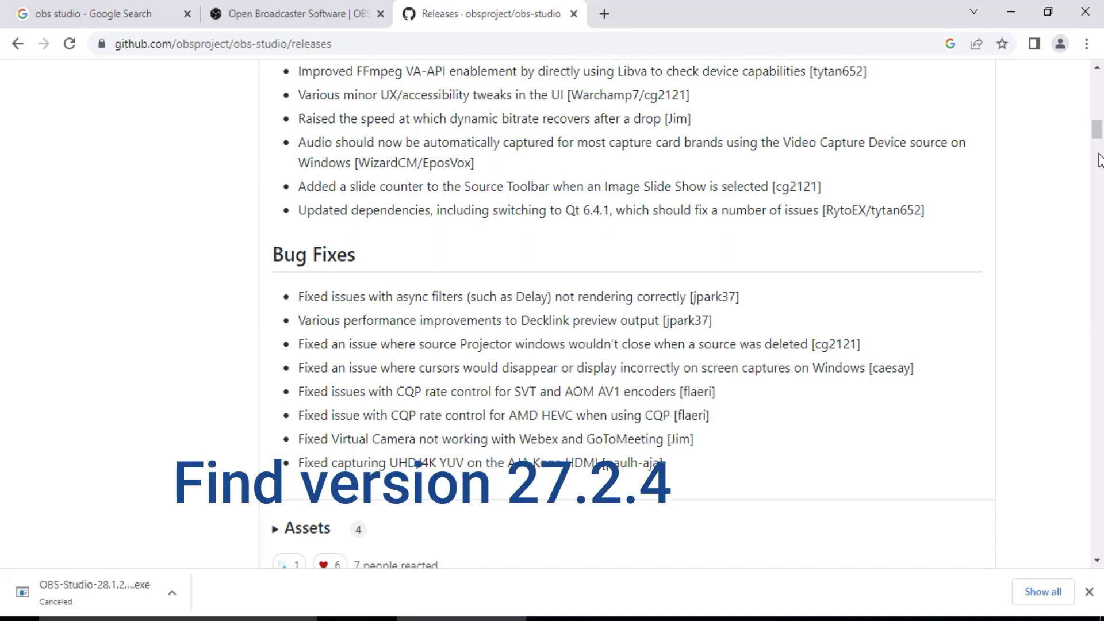
scroll(1098, 160, down, 15)
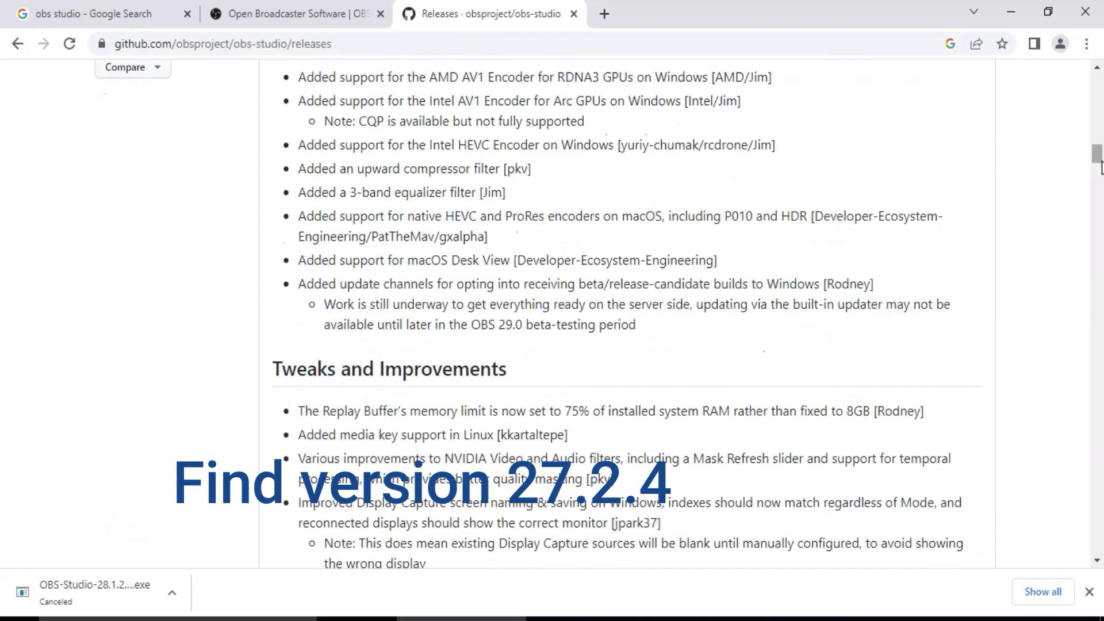
scroll(1060, 215, down, 3)
scroll(1060, 215, down, 15)
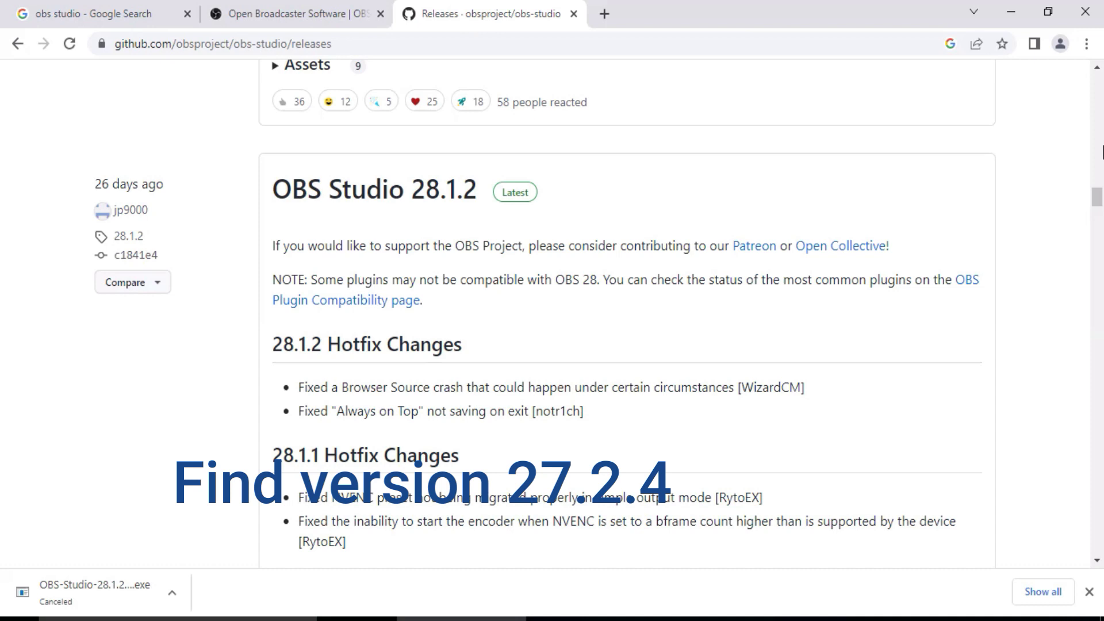
scroll(1100, 155, down, 10)
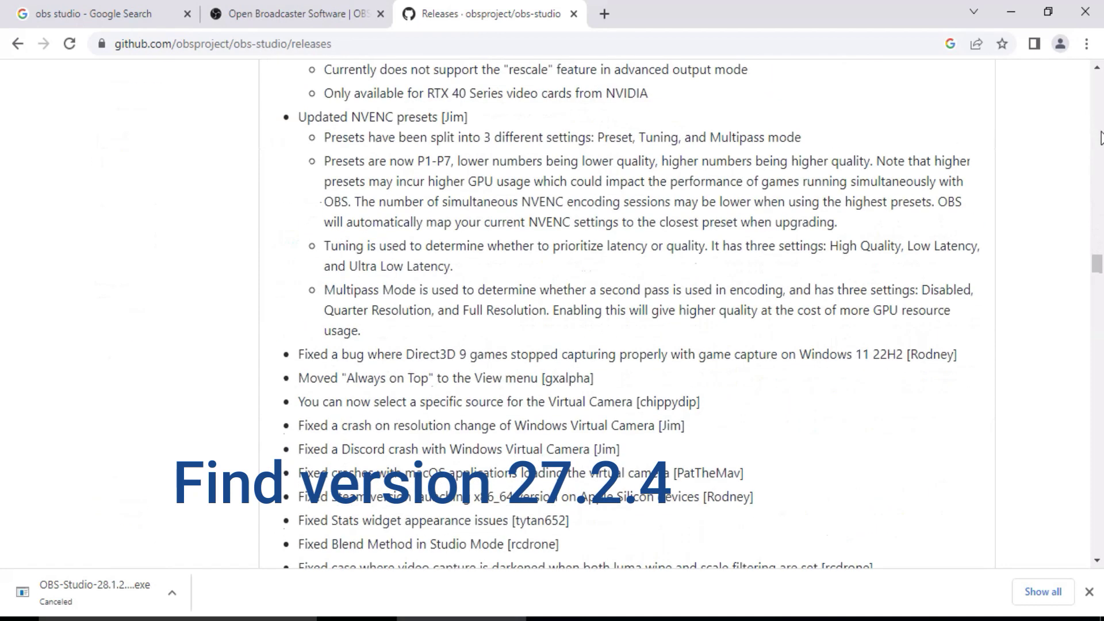
scroll(1099, 172, down, 15)
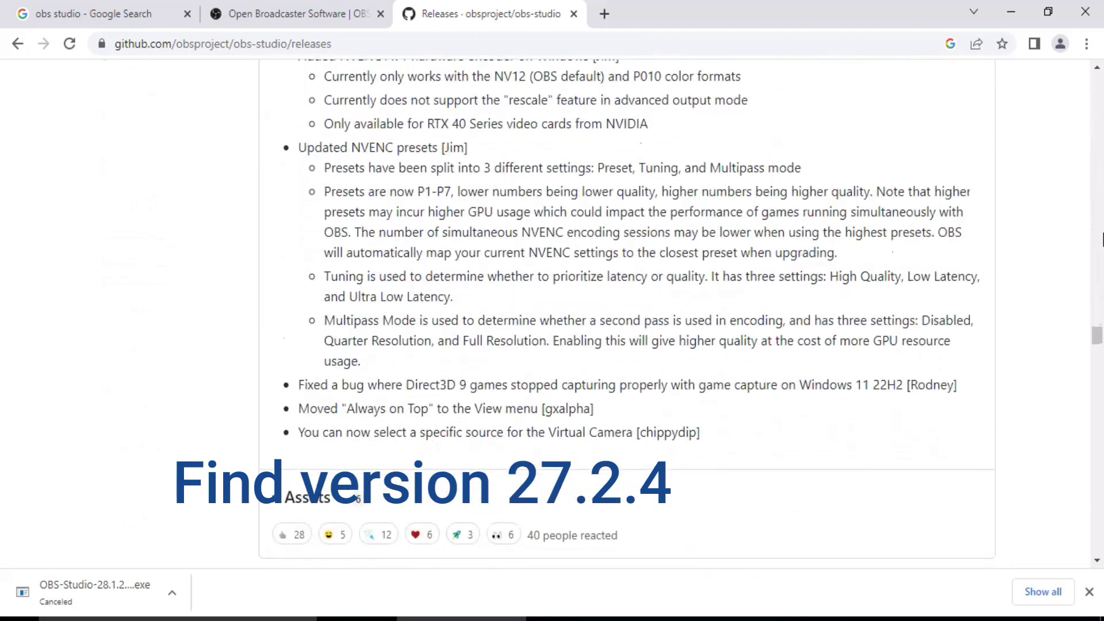
scroll(941, 310, down, 10)
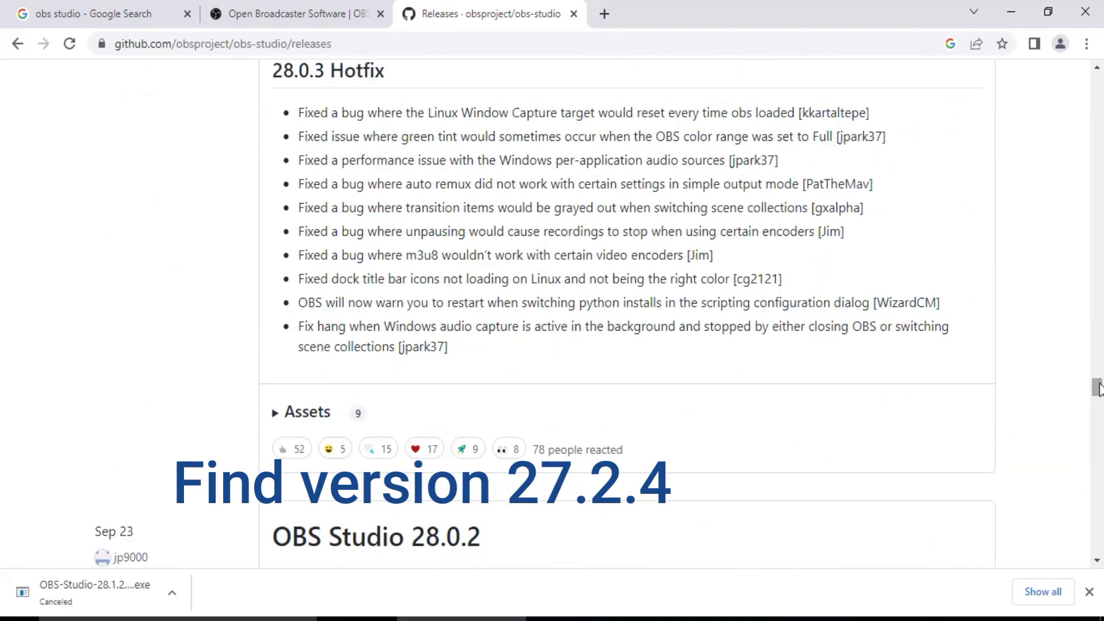
scroll(1098, 386, down, 15)
scroll(568, 444, down, 15)
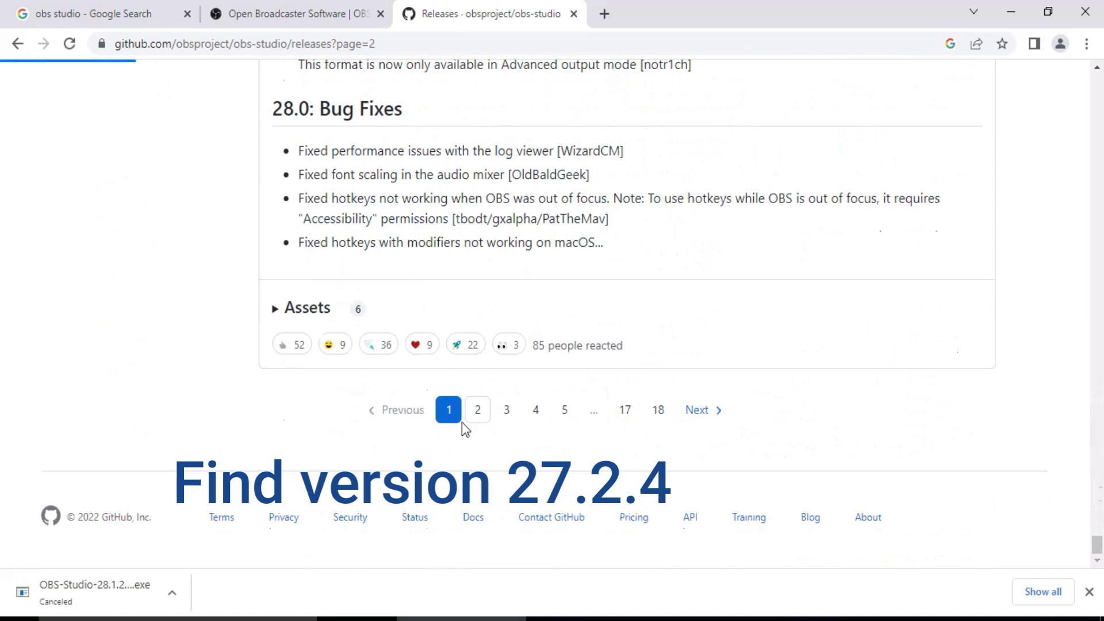
Search page 2 of the GitHub releases for the OBS Studio 27.2.4 entry.
scroll(464, 424, down, 20)
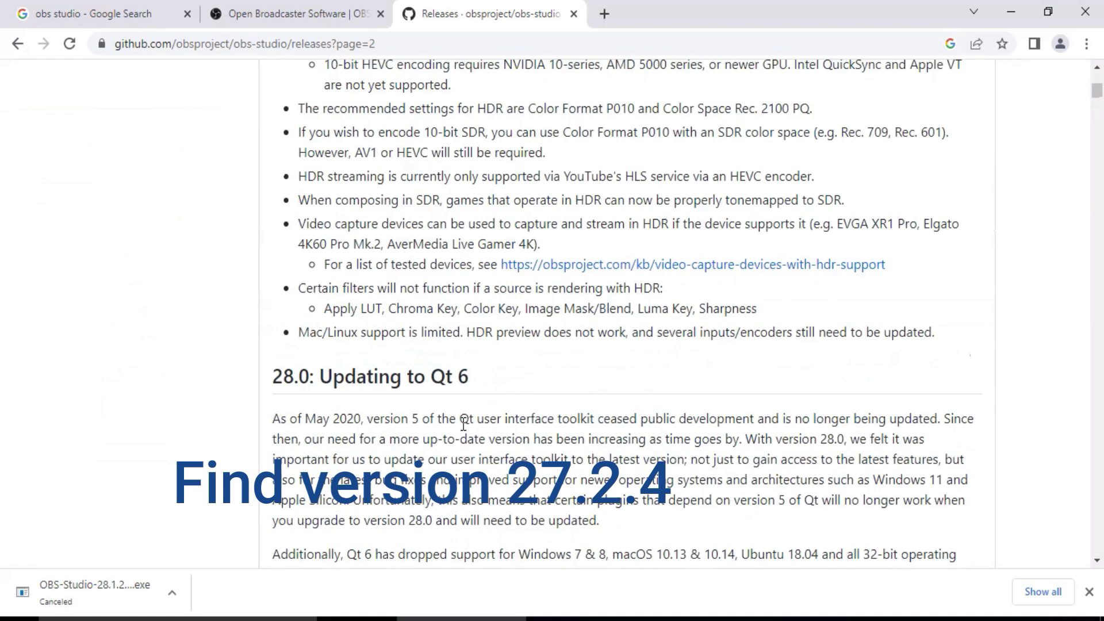
scroll(472, 431, down, 15)
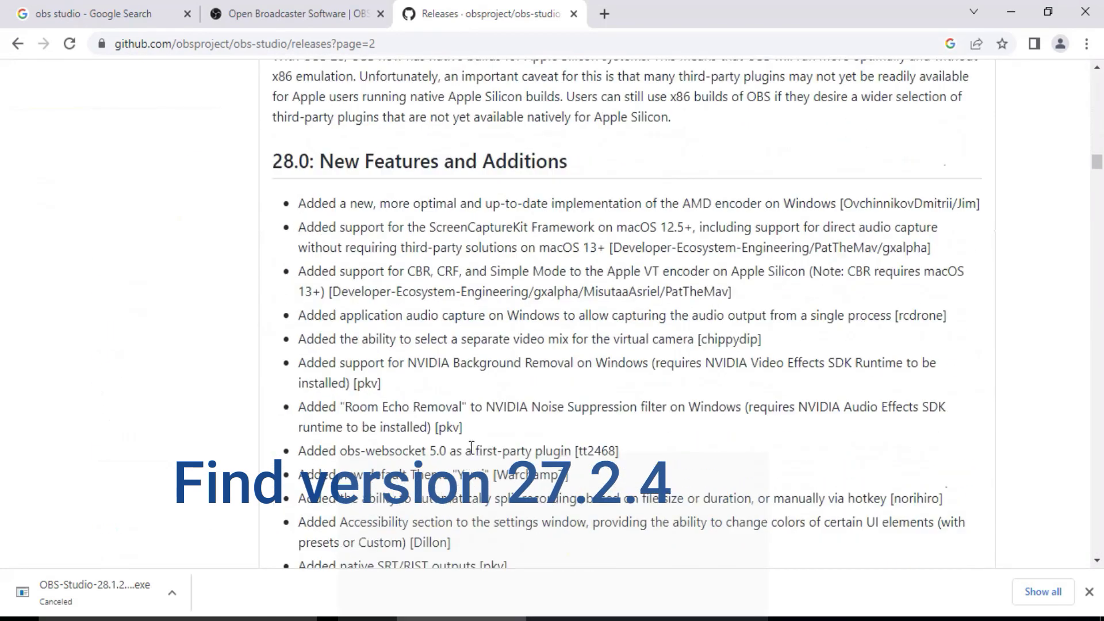
scroll(469, 460, down, 15)
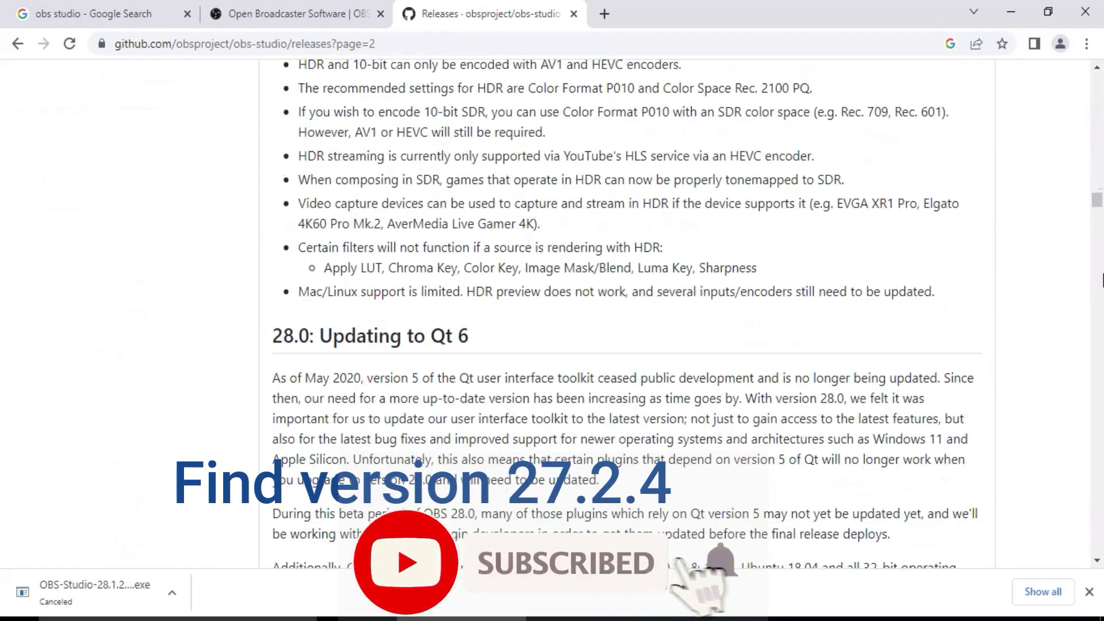
drag(1102, 235, 1083, 450)
scroll(1082, 448, up, 20)
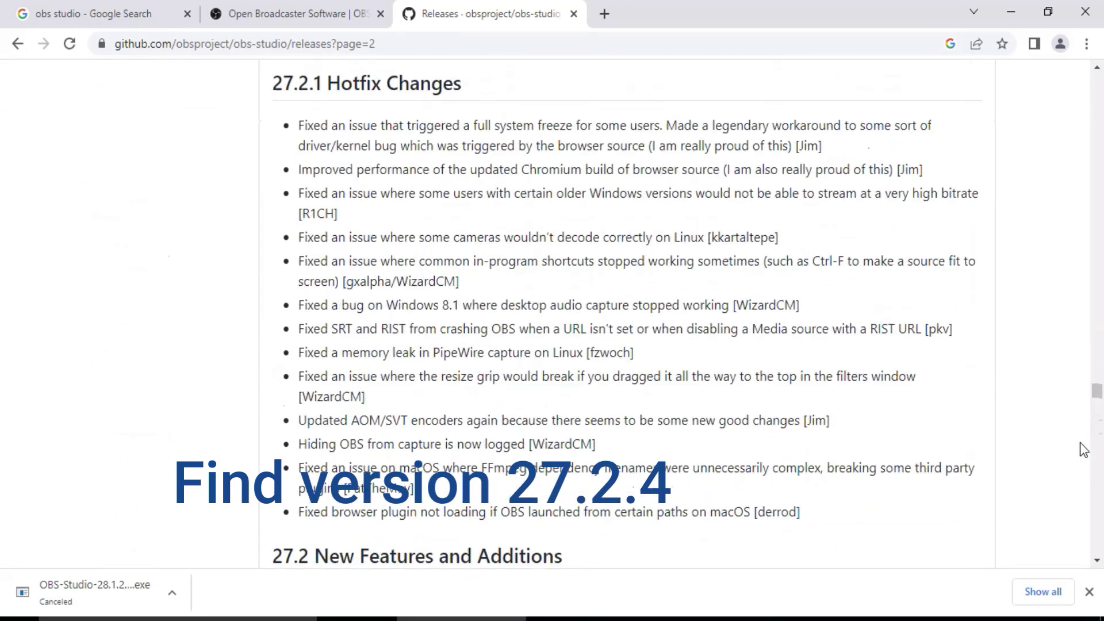
scroll(1081, 449, down, 13)
scroll(1078, 453, up, 20)
scroll(1076, 454, up, 20)
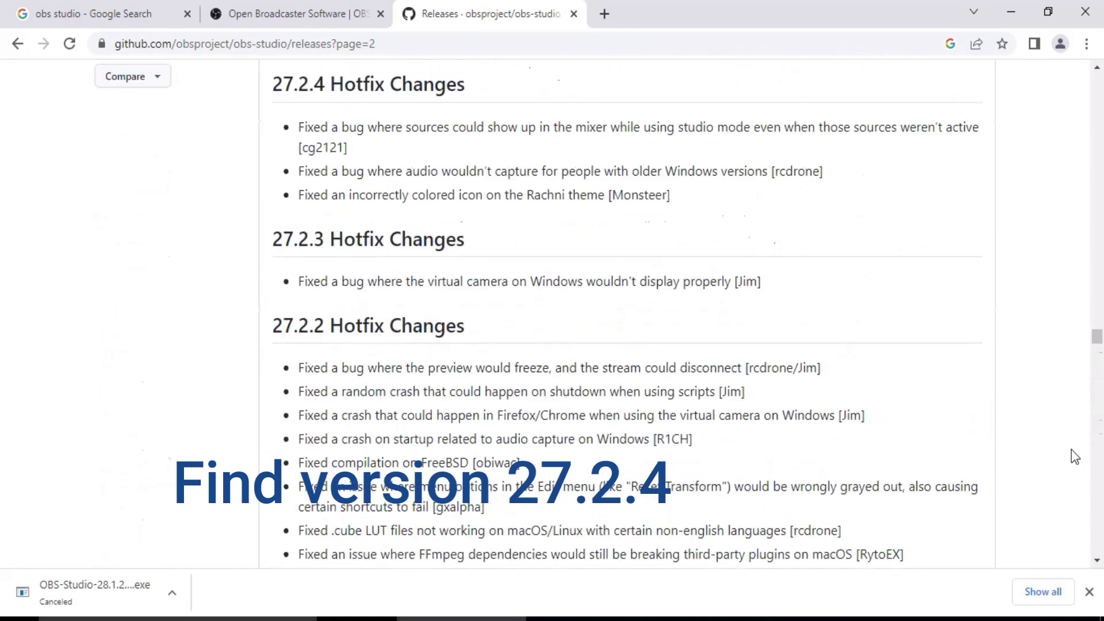
scroll(1073, 455, down, 6)
scroll(1072, 456, up, 20)
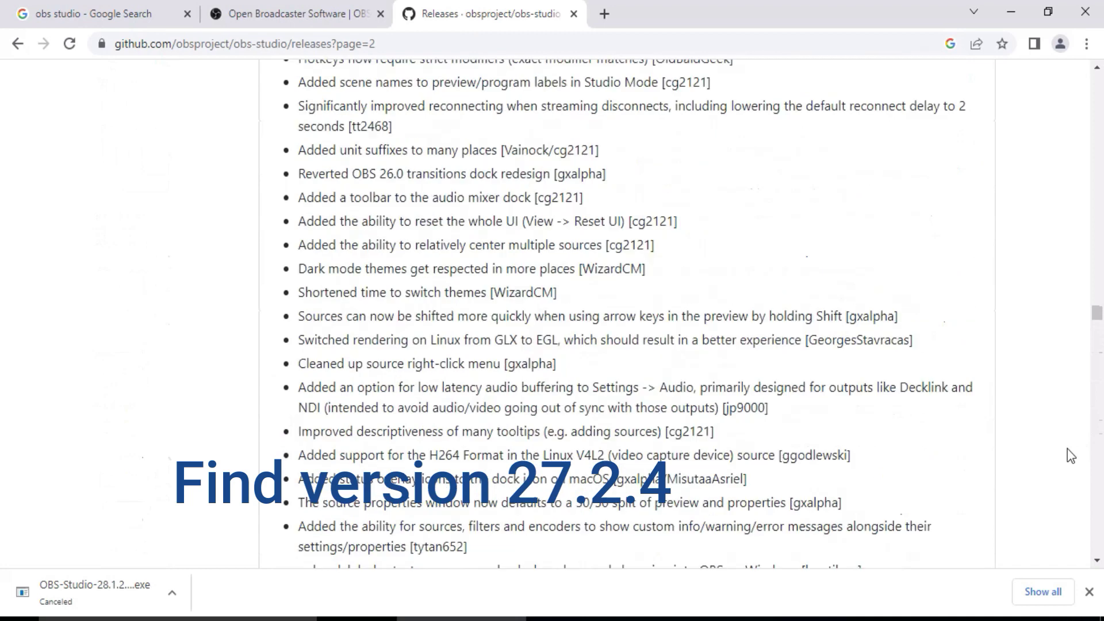
scroll(1068, 455, up, 3)
scroll(1063, 454, down, 20)
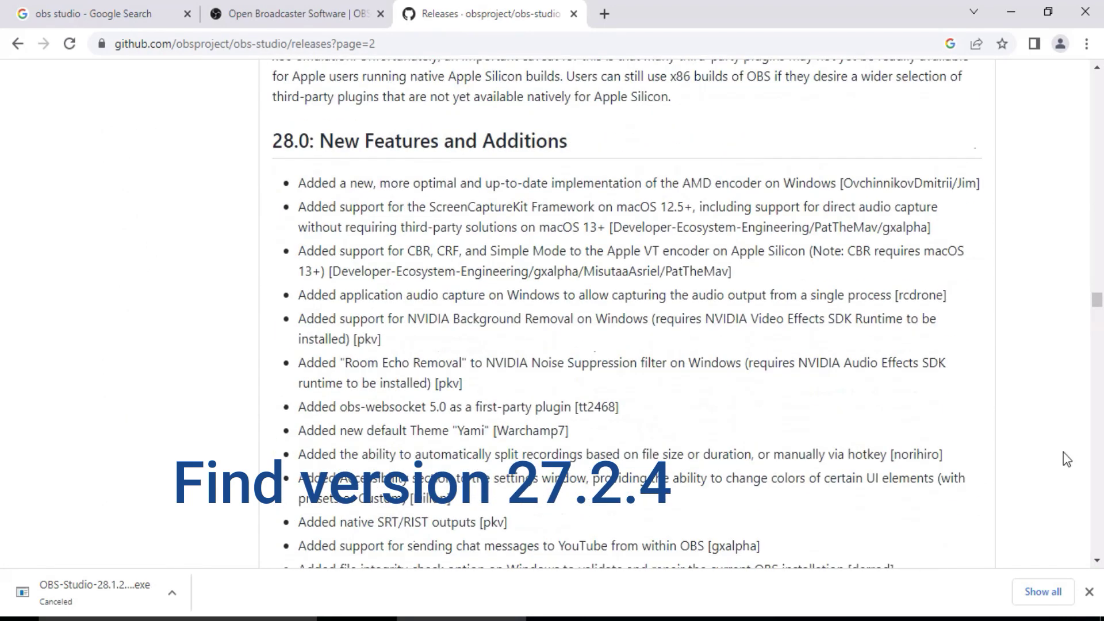
scroll(1058, 454, down, 10)
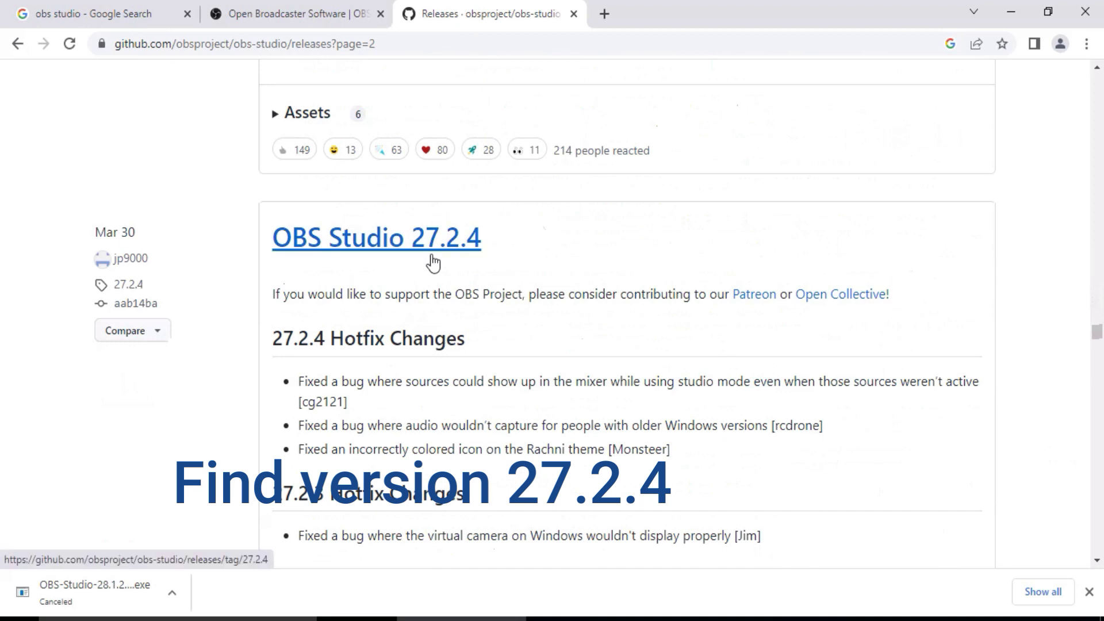
Expand the assets of the OBS Studio 27.2.4 release and download OBS-Studio-27.2.4-Full-Installer-x64.exe.
scroll(432, 262, down, 20)
scroll(433, 262, down, 18)
scroll(432, 262, down, 14)
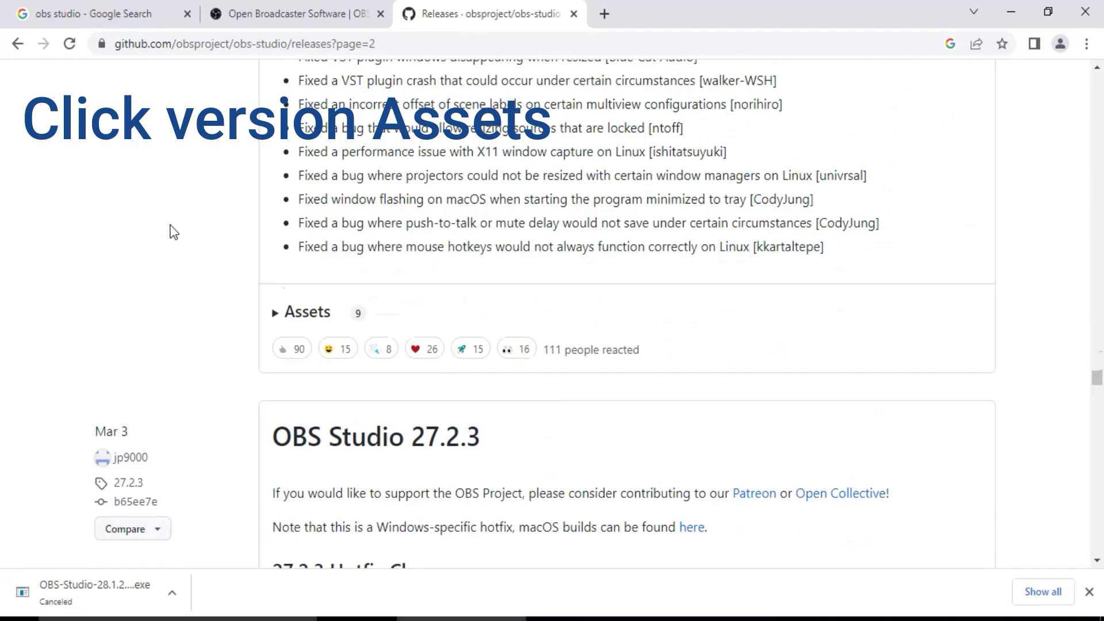
click(297, 327)
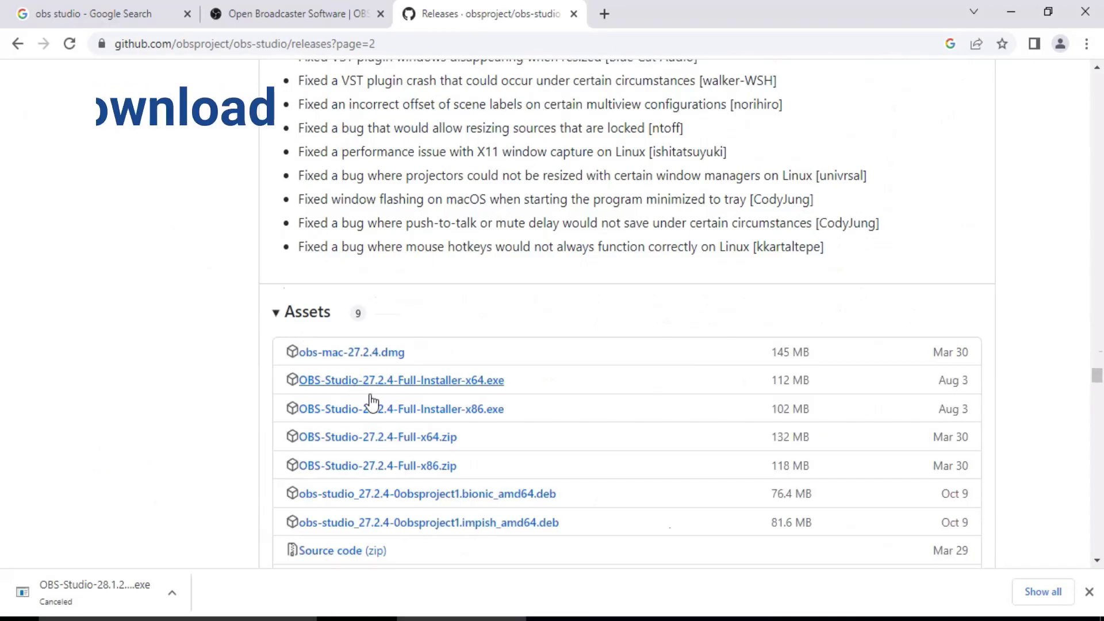
click(426, 382)
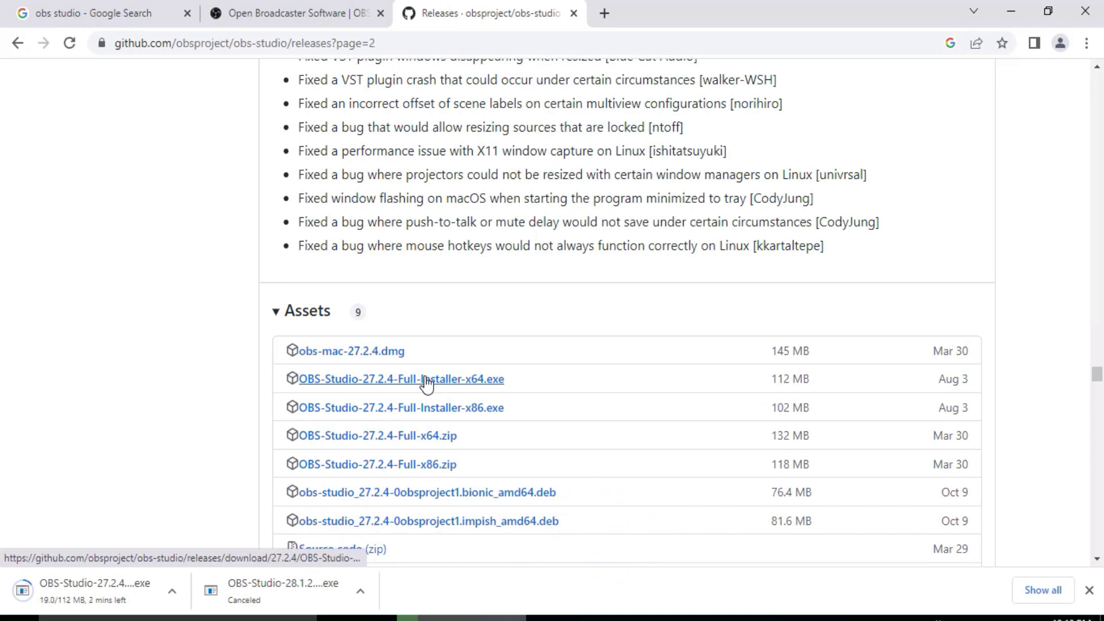
click(426, 380)
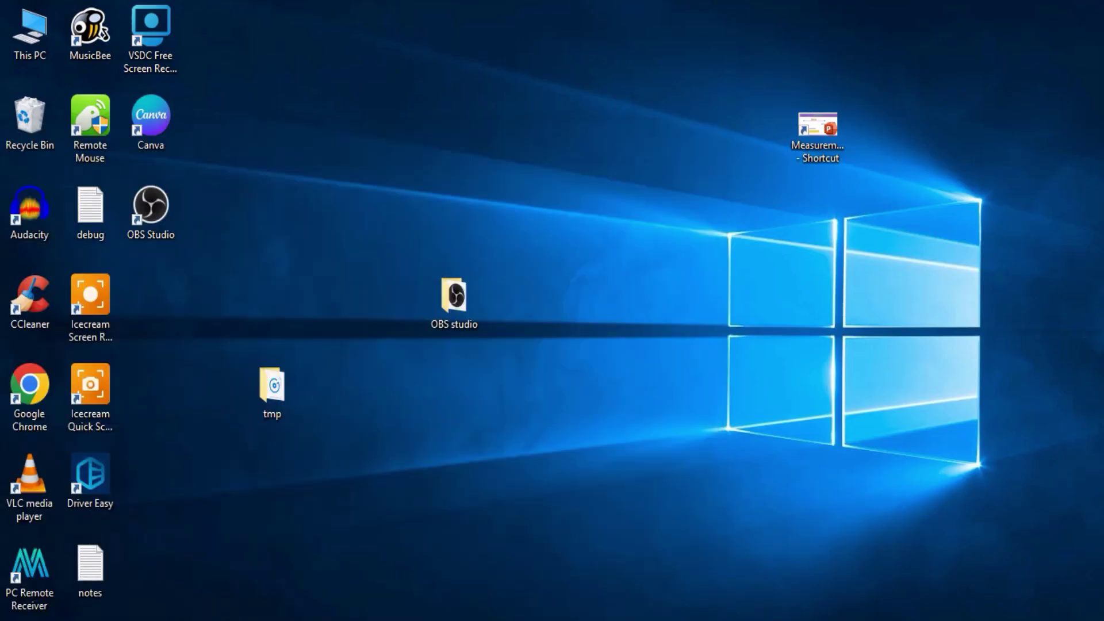
Search Windows for "pro" and open the Add or remove programs system settings.
key(super)
key(super)
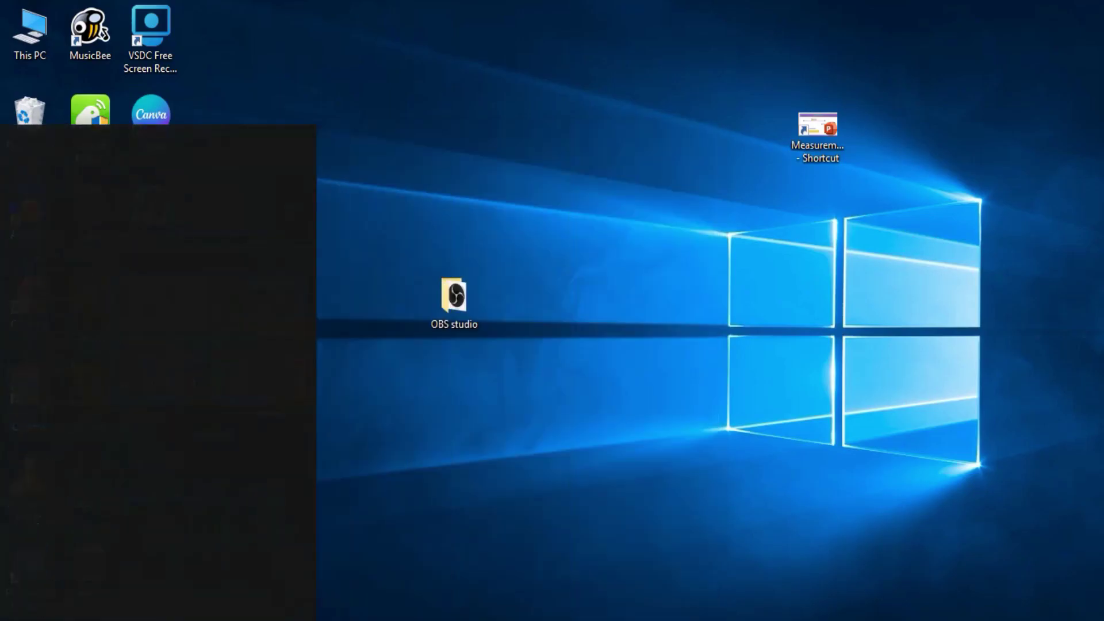
text(pro)
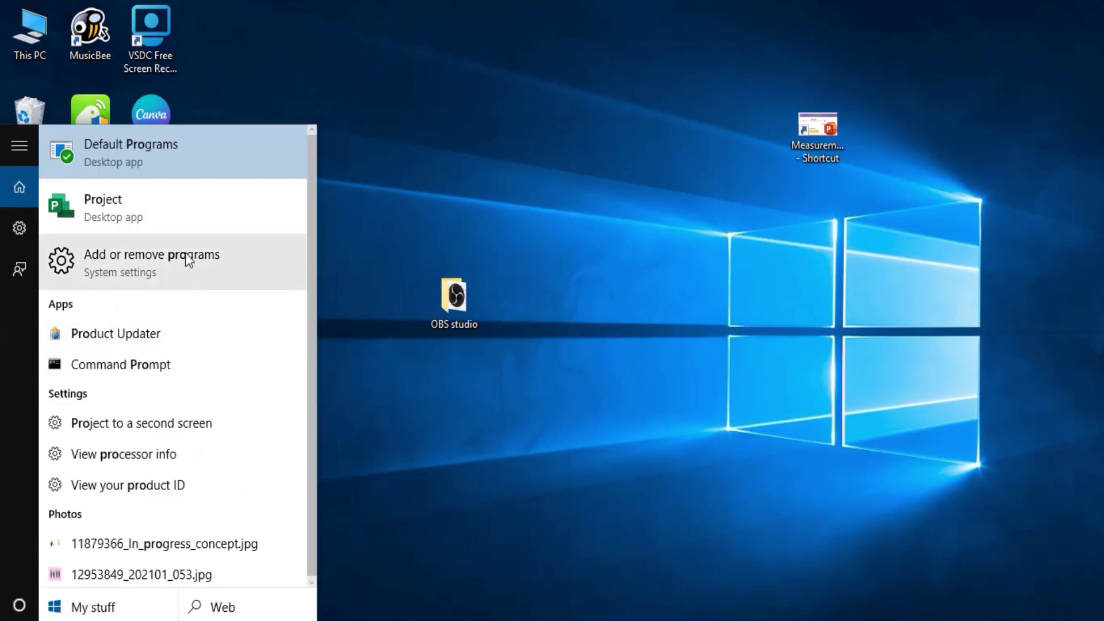
click(188, 260)
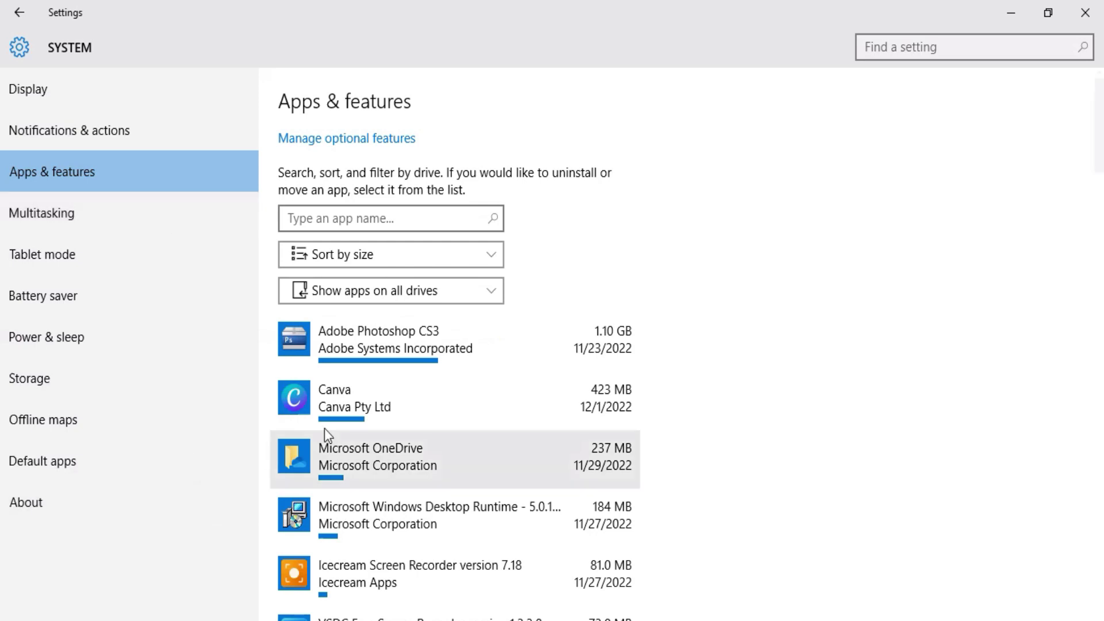
Find OBS Studio in the installed apps list and launch its uninstaller, confirming the removal.
scroll(395, 425, down, 7)
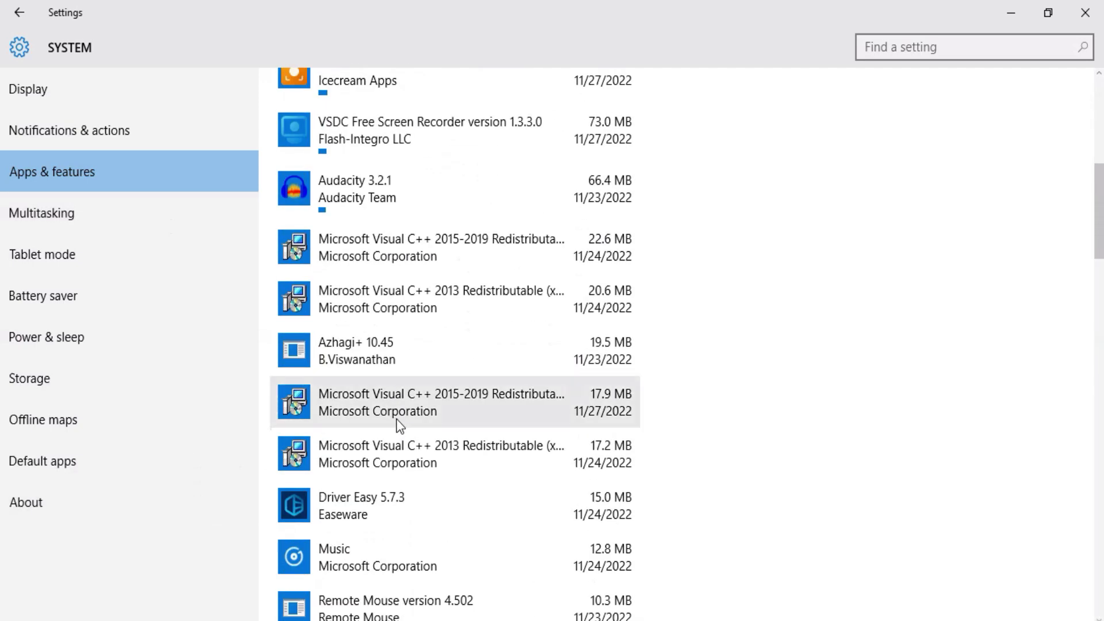
scroll(397, 426, down, 6)
scroll(590, 436, down, 2)
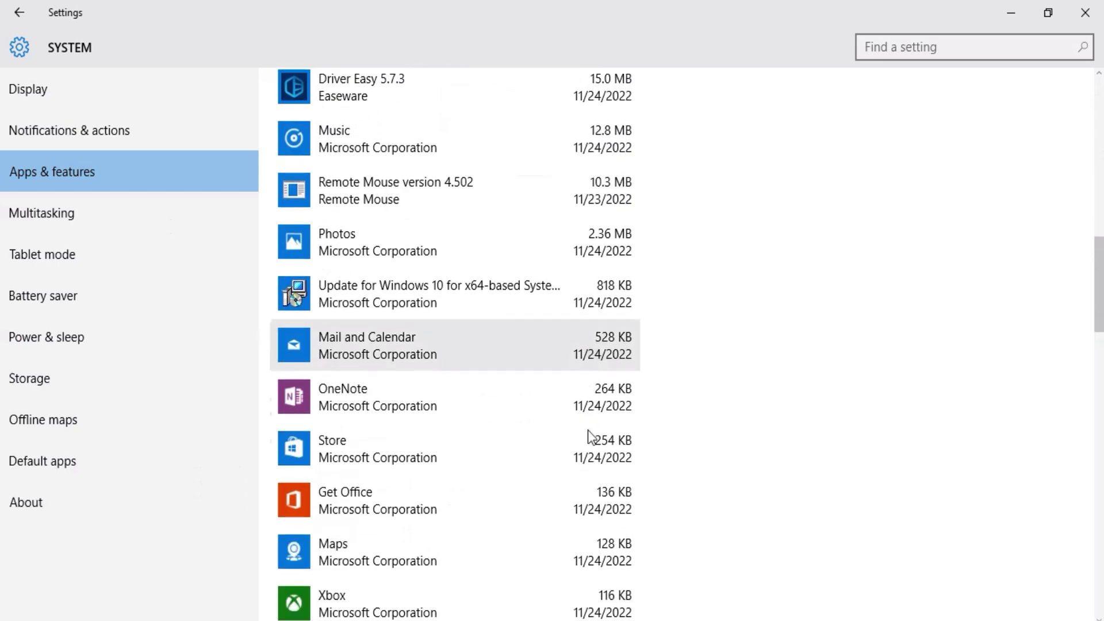
scroll(588, 430, down, 3)
scroll(524, 444, down, 10)
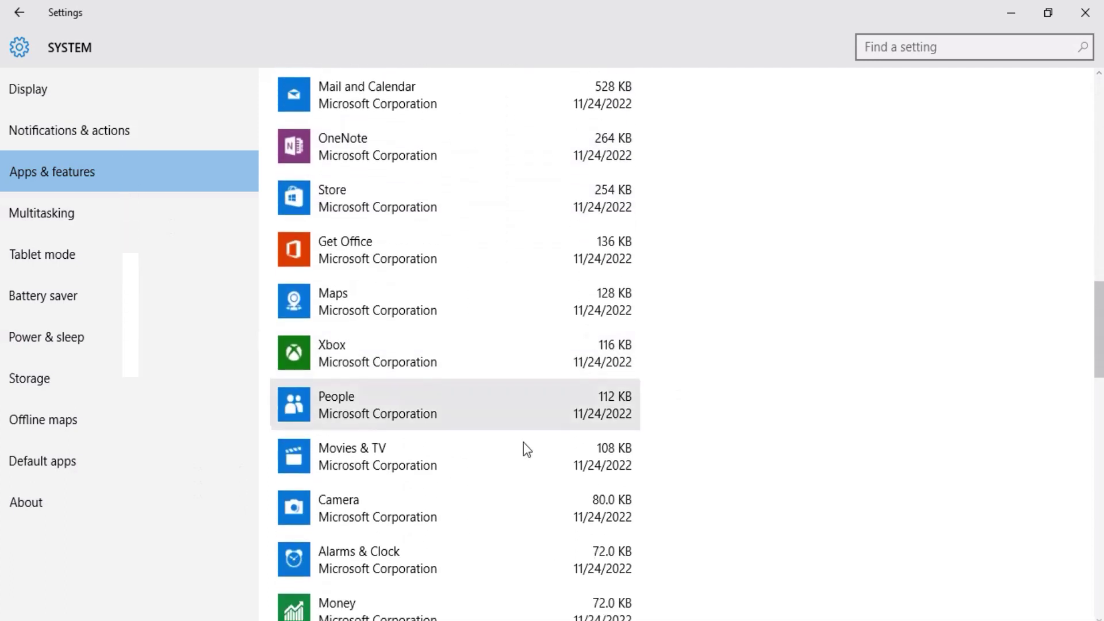
scroll(523, 443, down, 5)
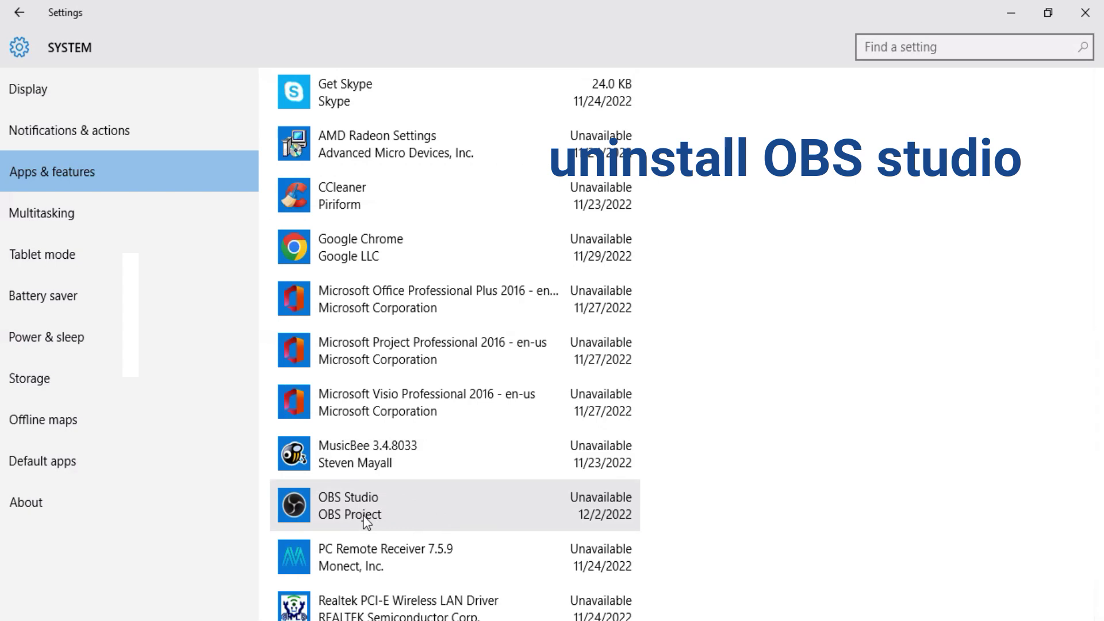
click(342, 514)
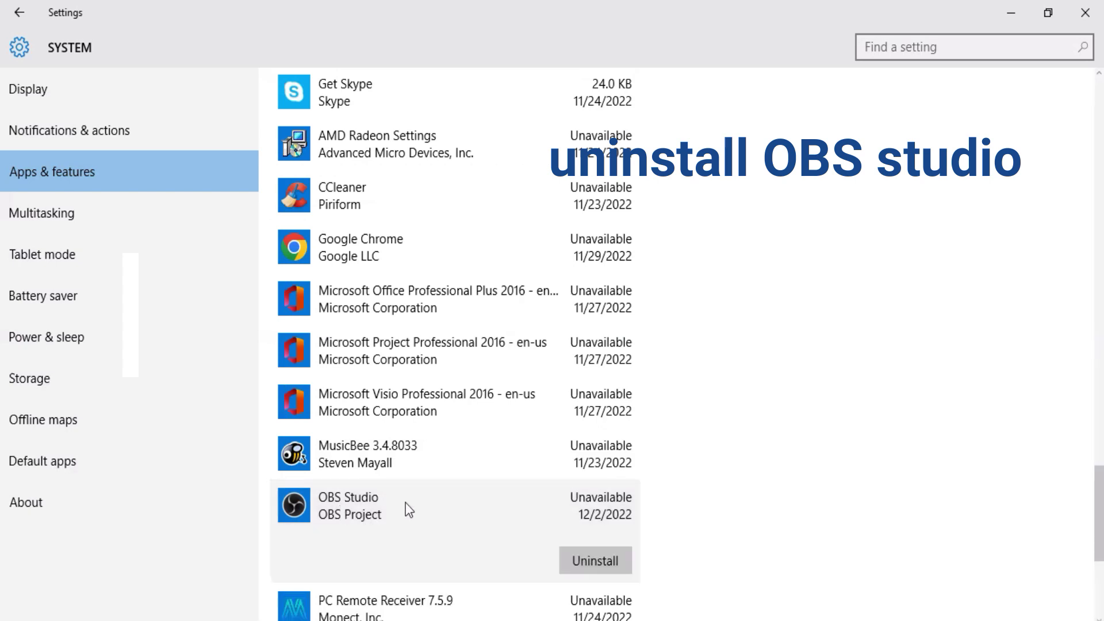
click(603, 560)
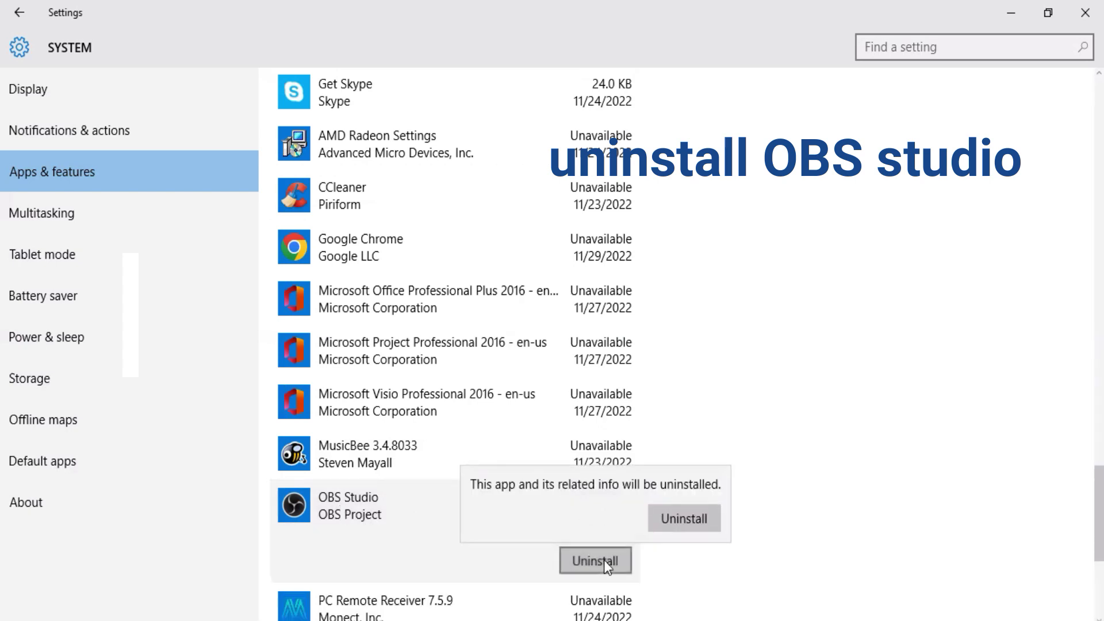
click(695, 516)
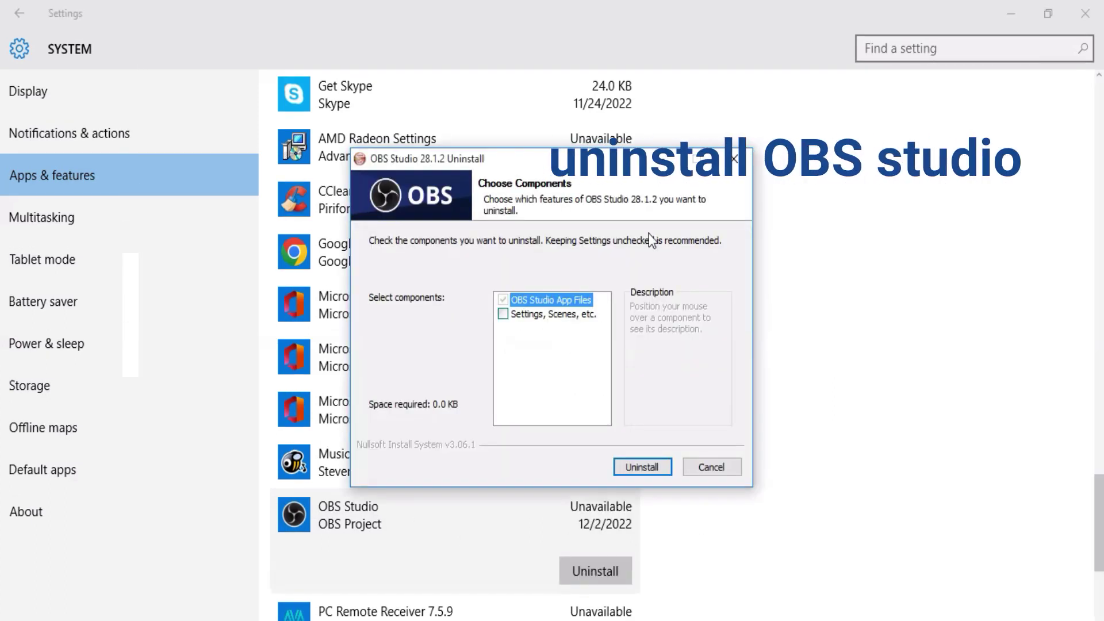
Include the "Settings, Scenes, etc." component, uninstall OBS Studio 28.1.2 and close the uninstaller.
click(502, 314)
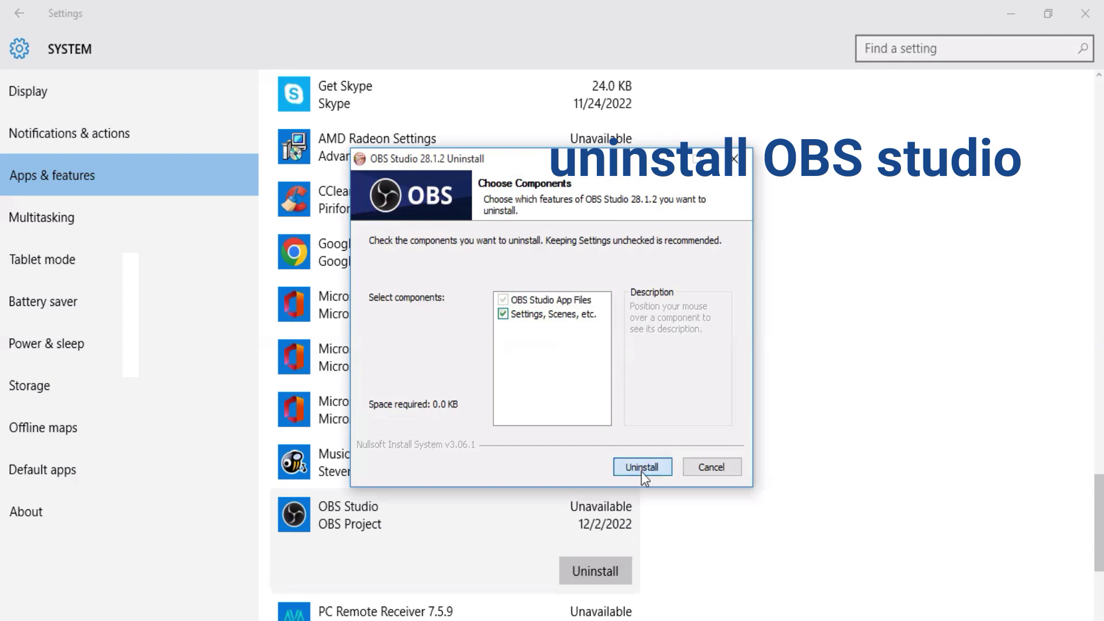
click(642, 472)
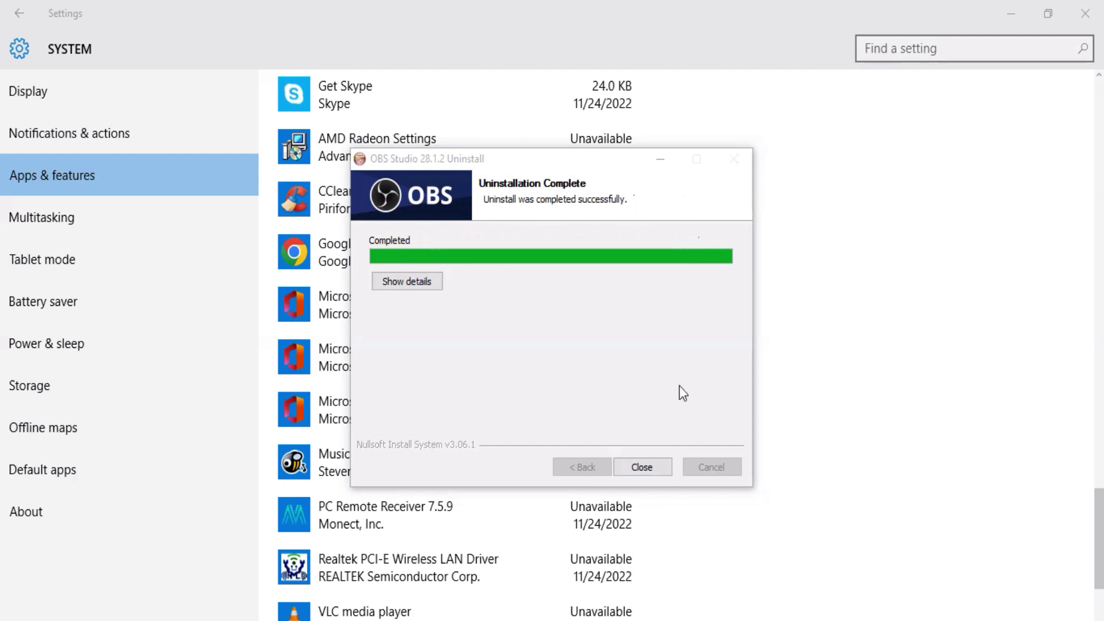
key(Return)
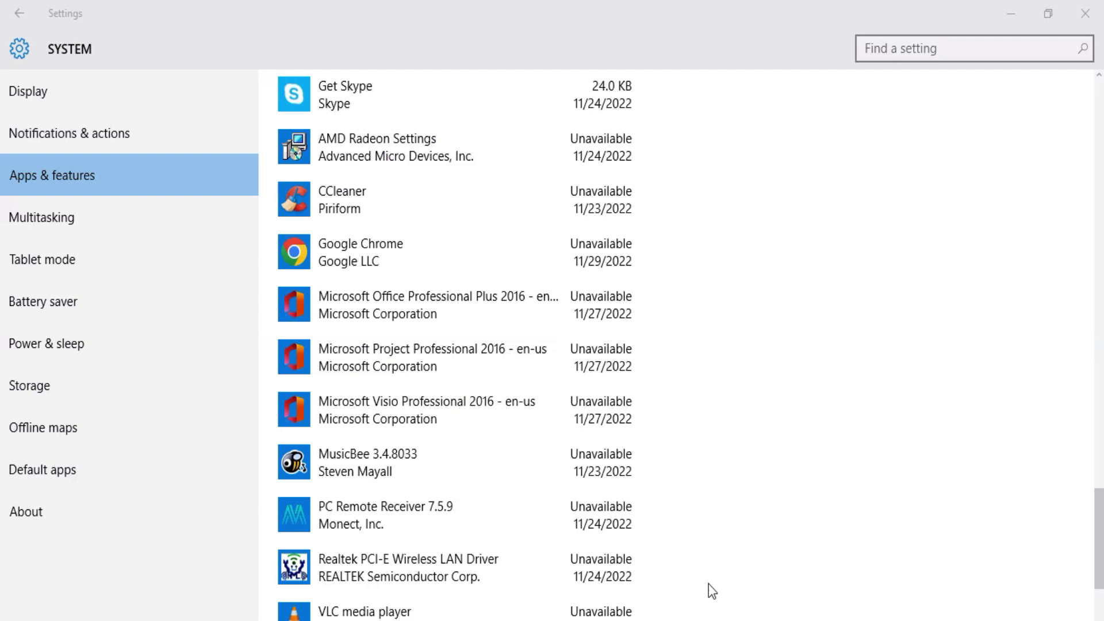
Open the OBS studio folder on the desktop and run OBS-Studio-27.2.4-Full-Installer-x64.
key(super+d)
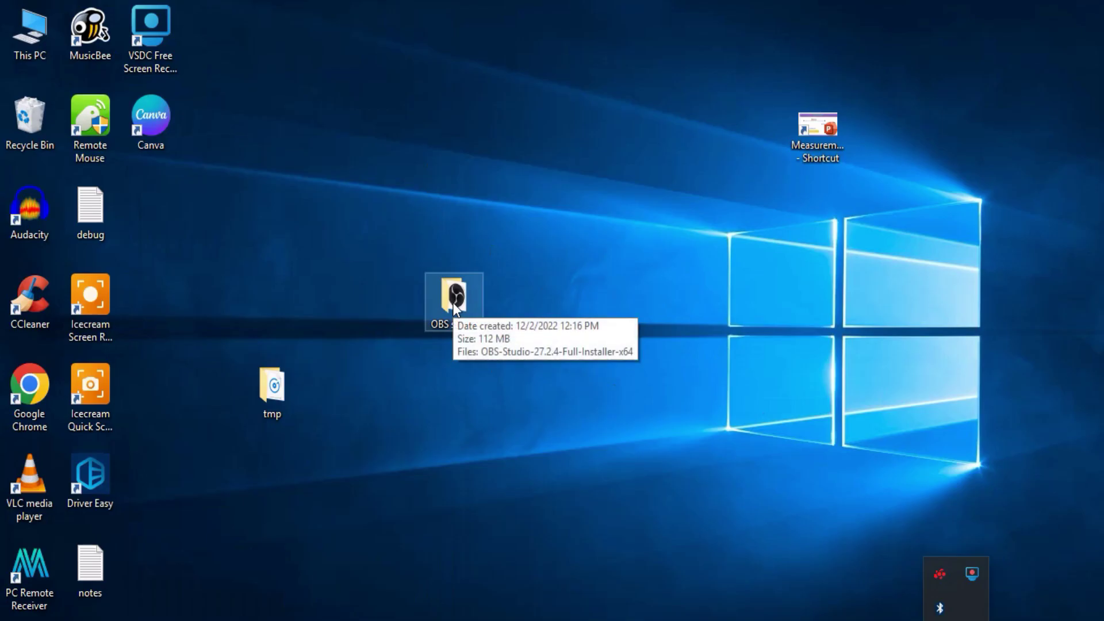
double_click(453, 299)
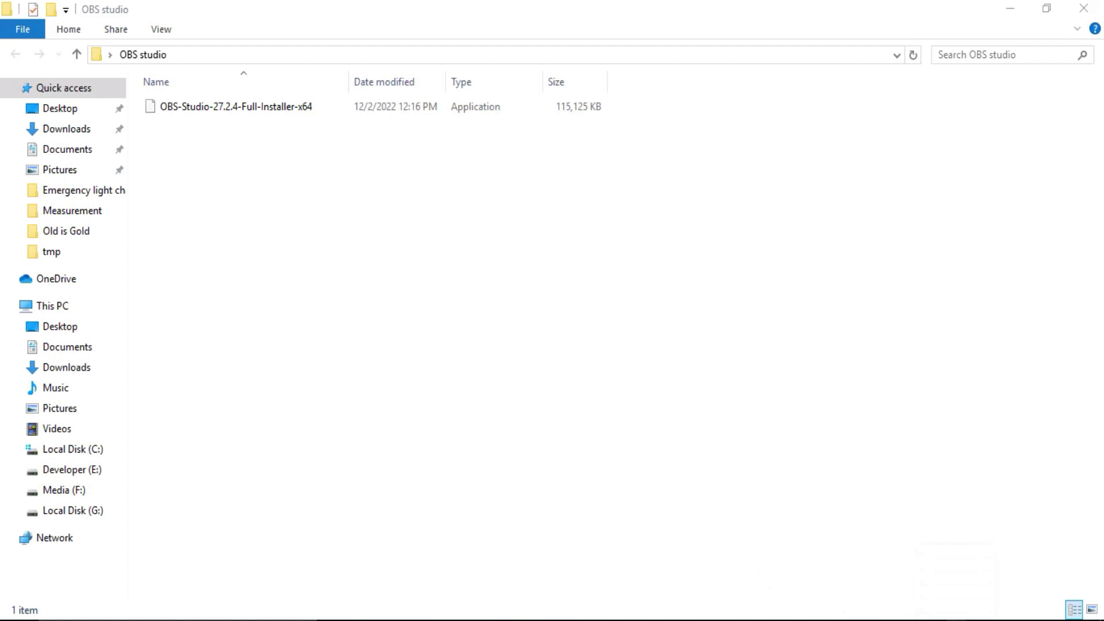
double_click(178, 111)
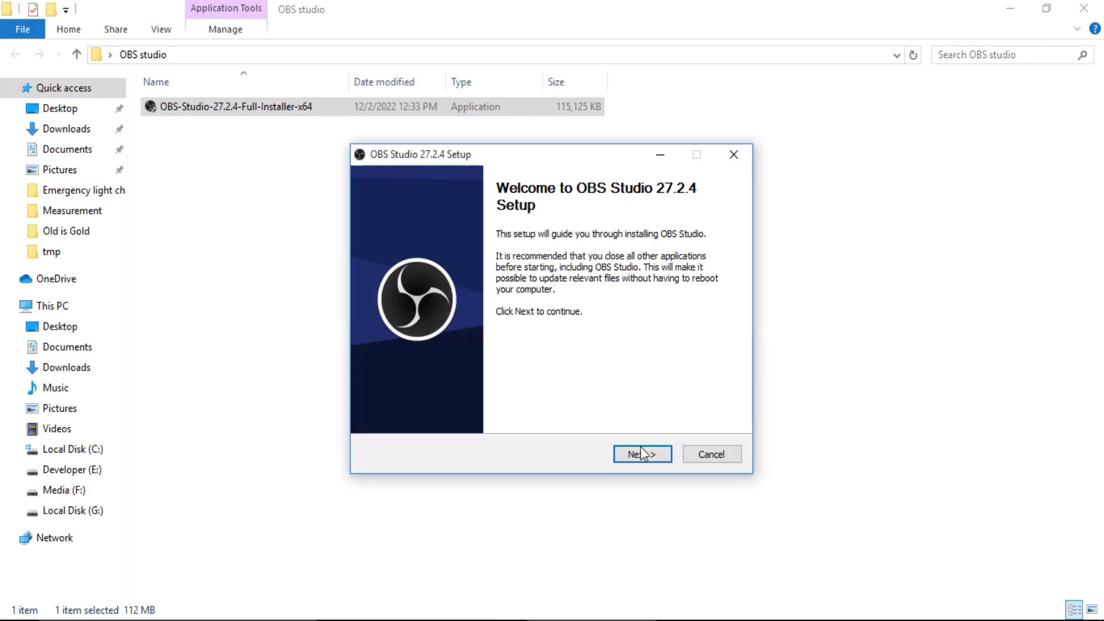
Proceed past the welcome and license pages, install OBS Studio 27.2.4 and close the setup.
click(644, 459)
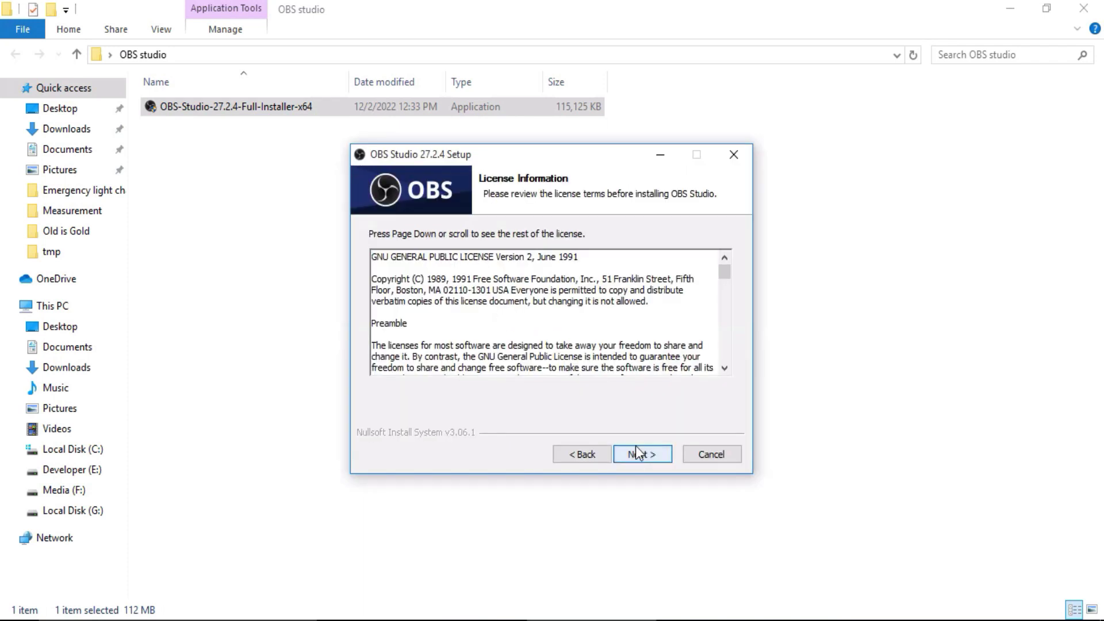
click(632, 458)
click(638, 454)
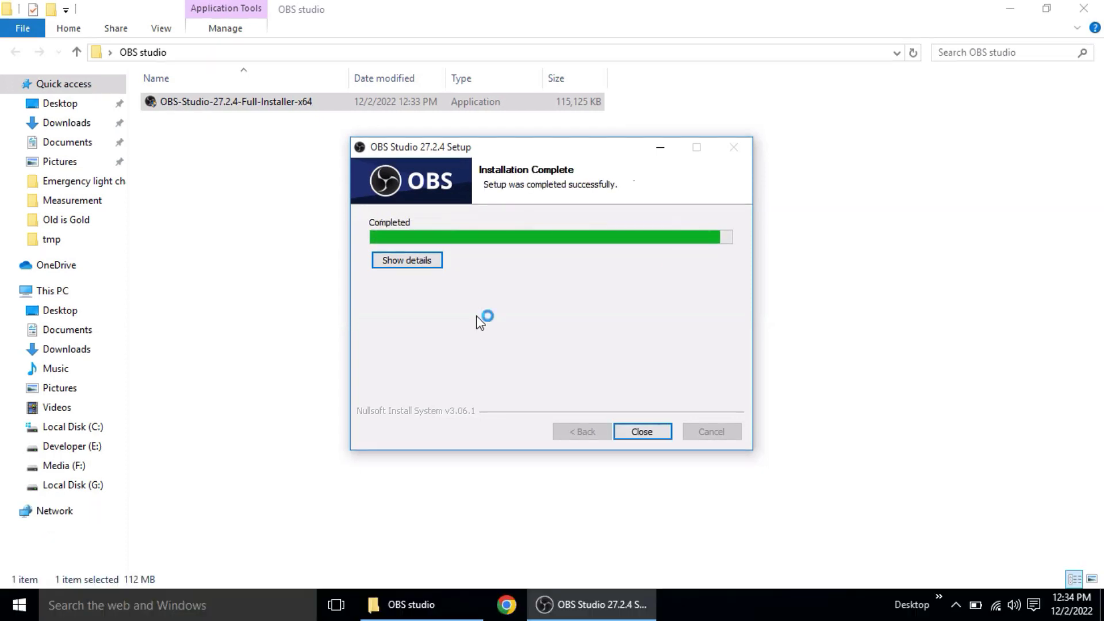
click(630, 411)
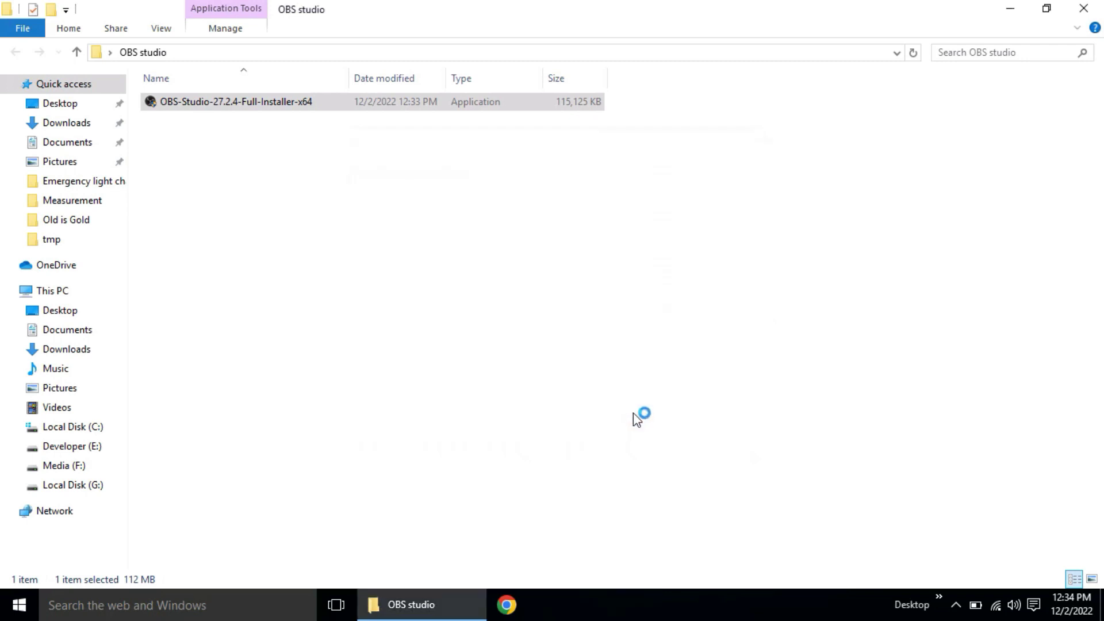
Minimize the OBS studio folder window and refresh the desktop.
click(1010, 8)
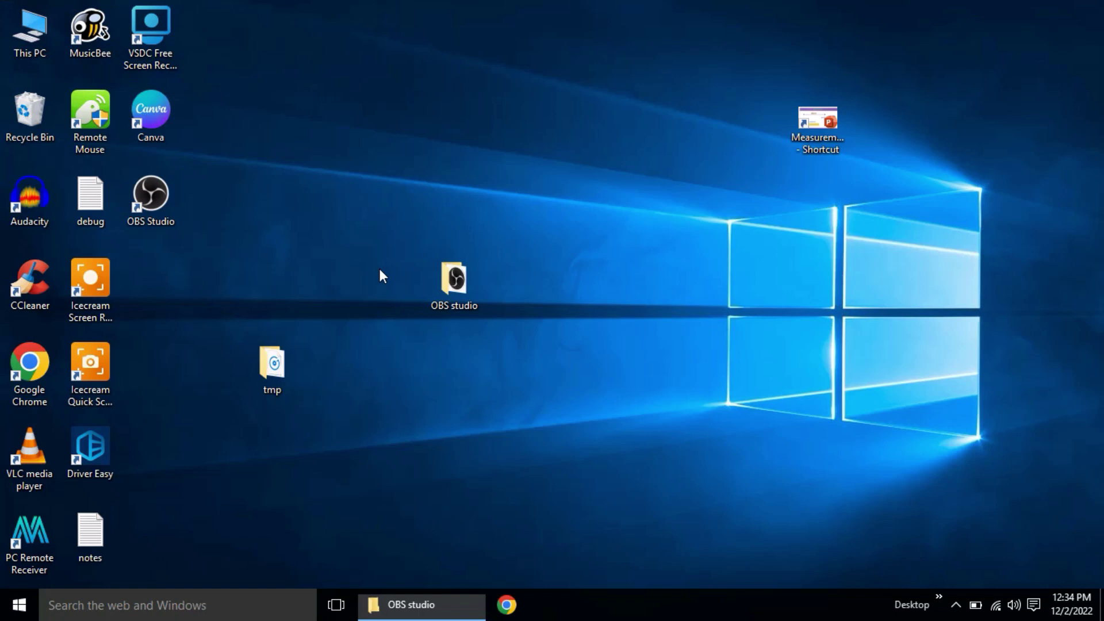
right_click(418, 374)
click(452, 424)
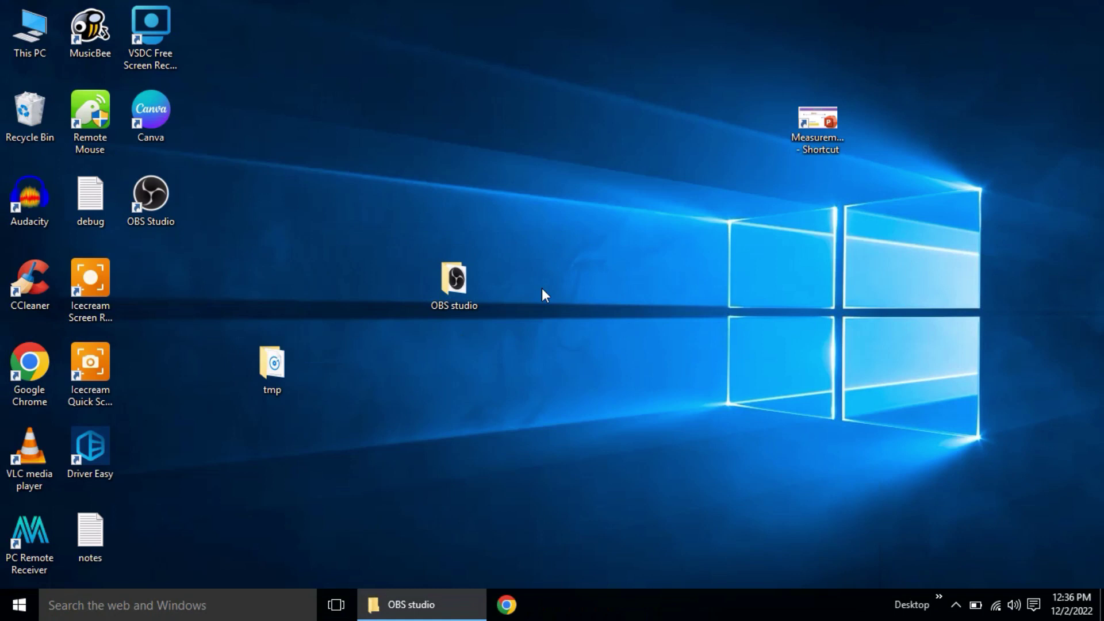
right_click(542, 288)
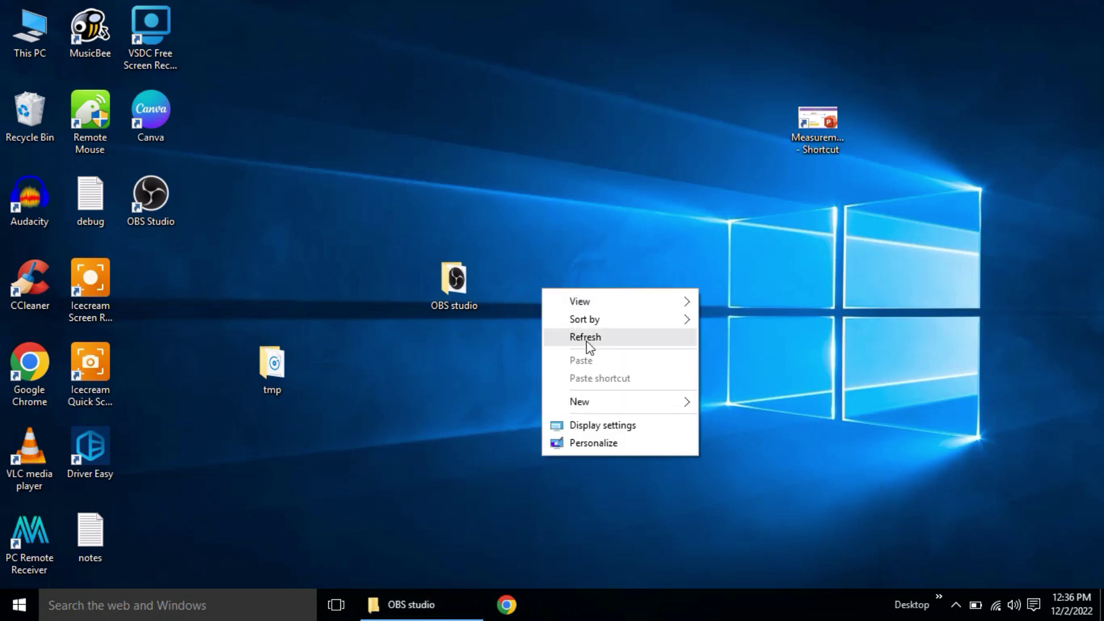
click(587, 340)
Launch OBS Studio from its desktop shortcut, dismiss the new update notice and maximize the program window.
click(157, 202)
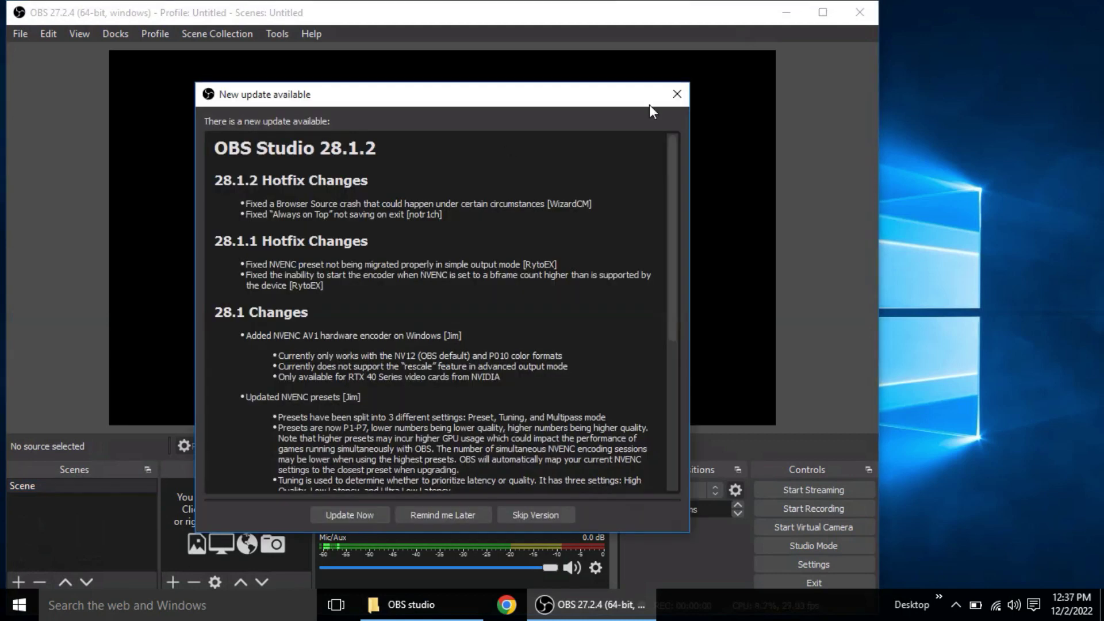
click(665, 96)
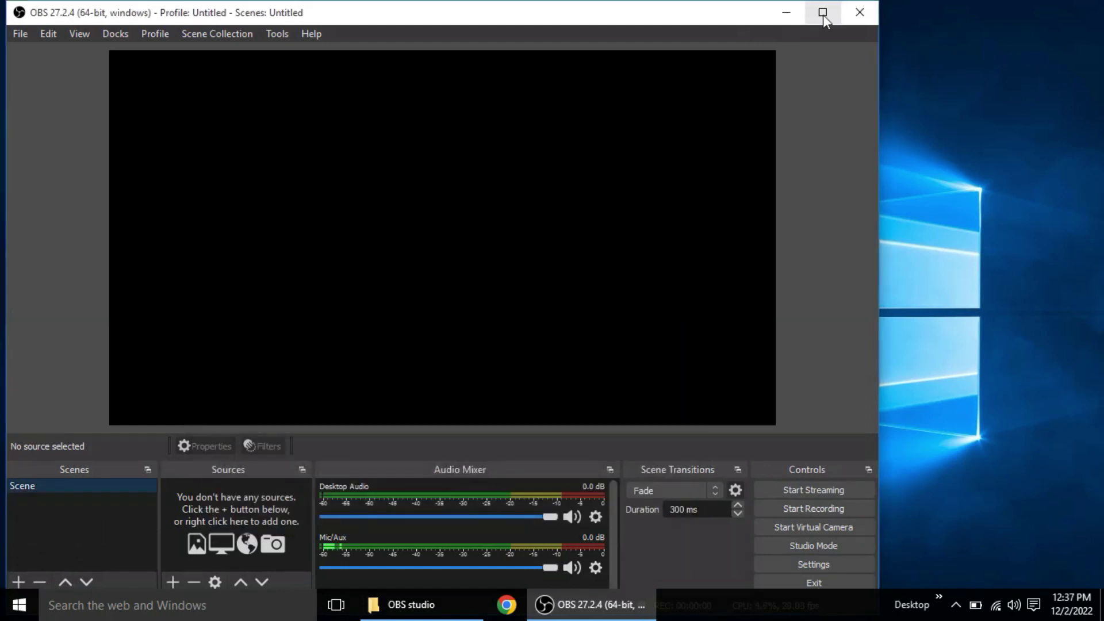
click(823, 12)
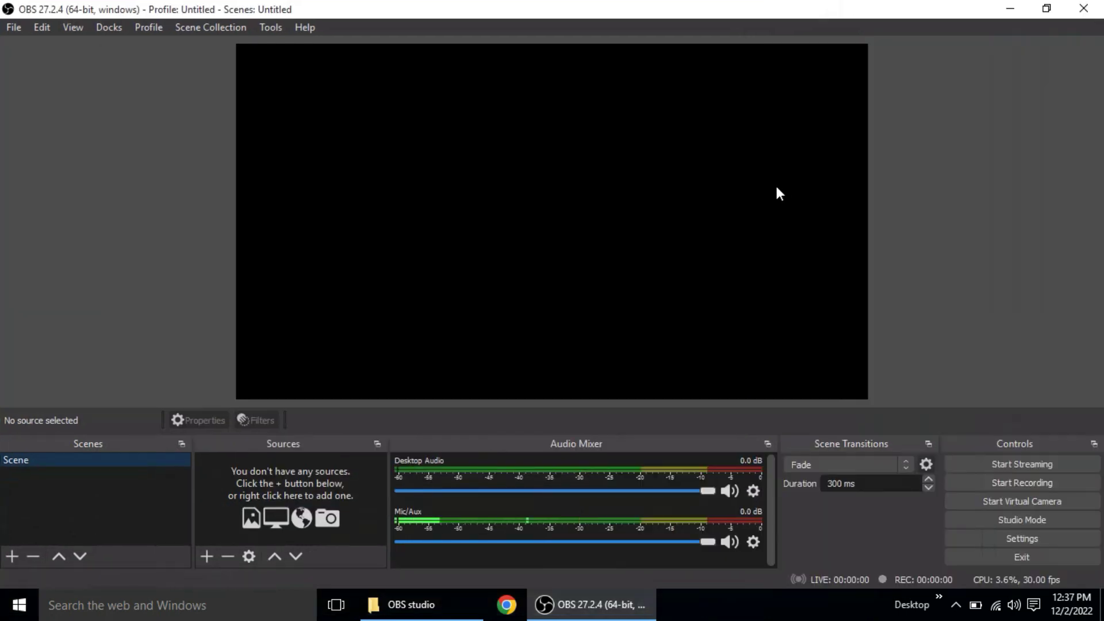